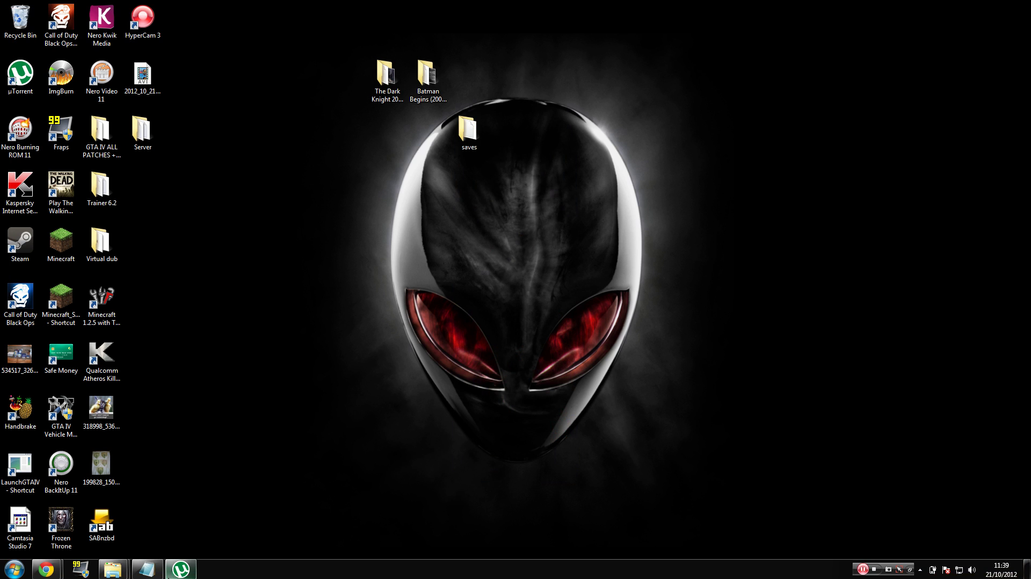
Step: Bring the torrent client back up, select both downloading torrents, and check the clock
click(181, 568)
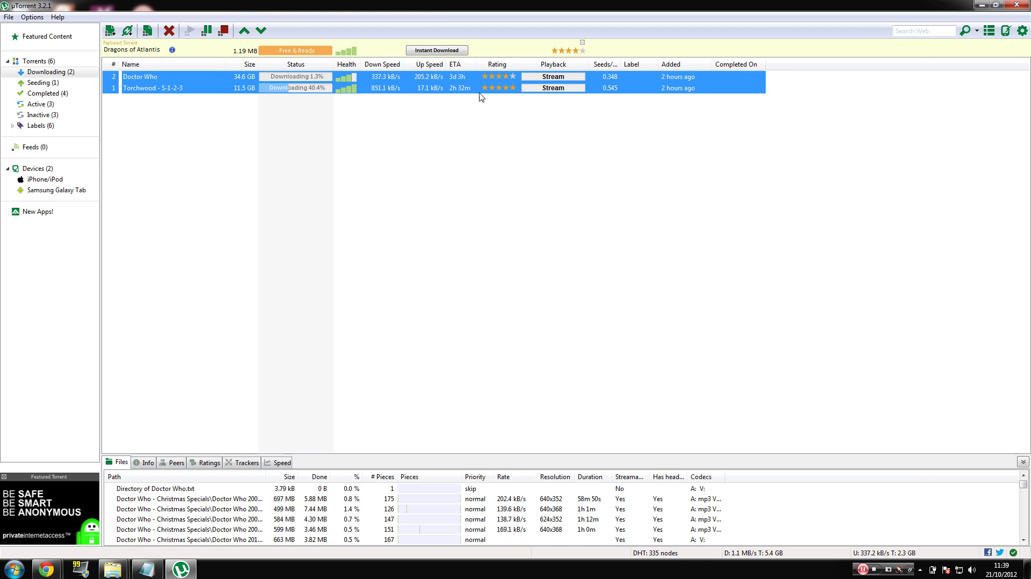
drag(449, 164, 292, 75)
click(1010, 575)
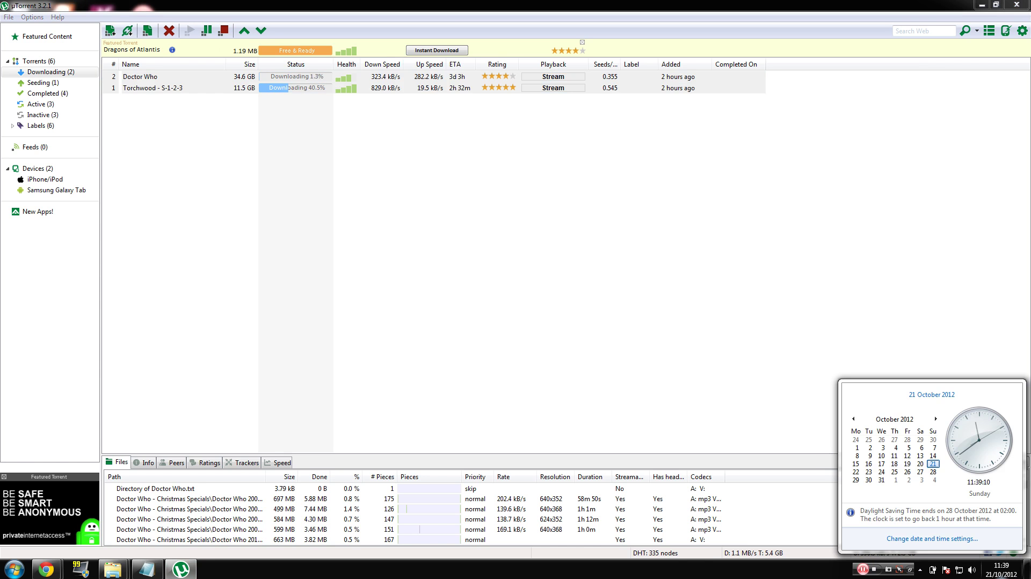
click(1004, 575)
click(1003, 571)
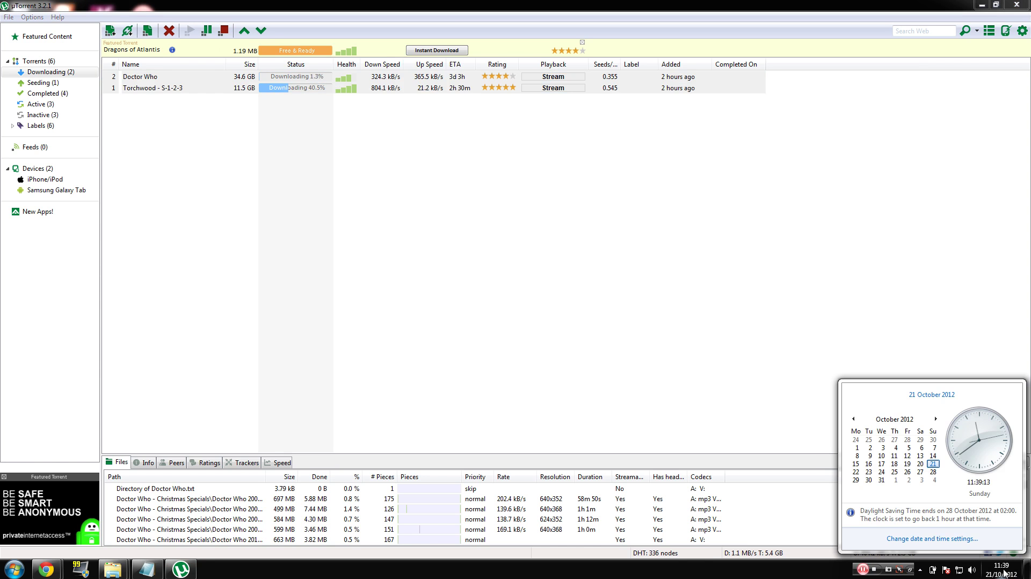
click(1003, 572)
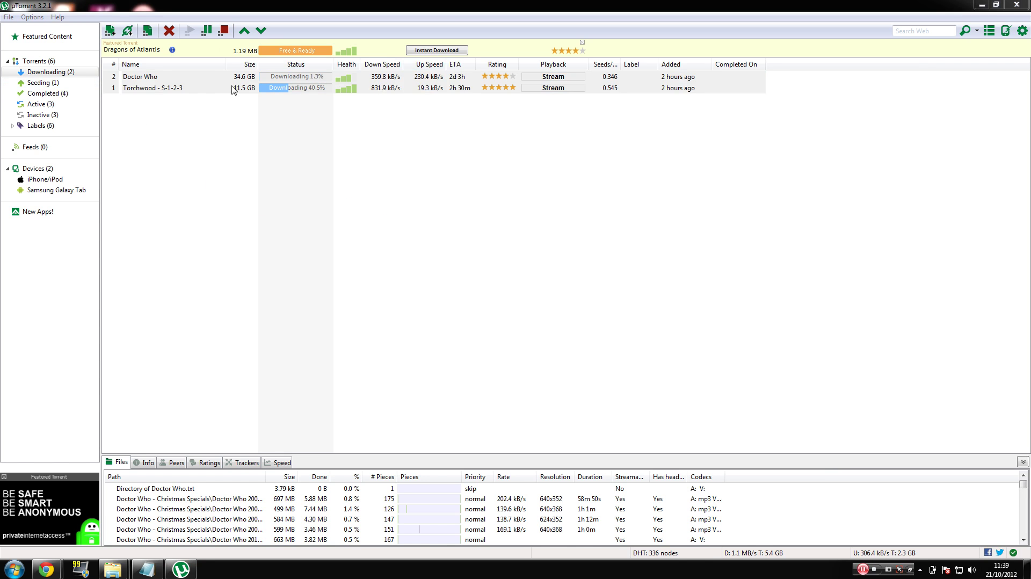
drag(377, 171, 199, 72)
click(356, 200)
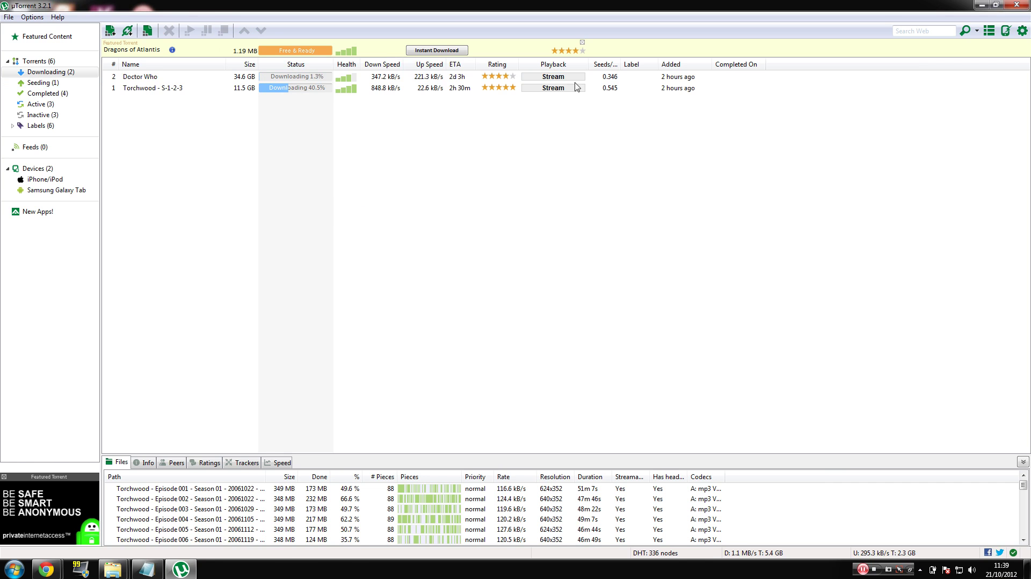
Step: Minimize the torrent client and review the Giganews signup tab's 14-day trial plans in Chrome
click(981, 6)
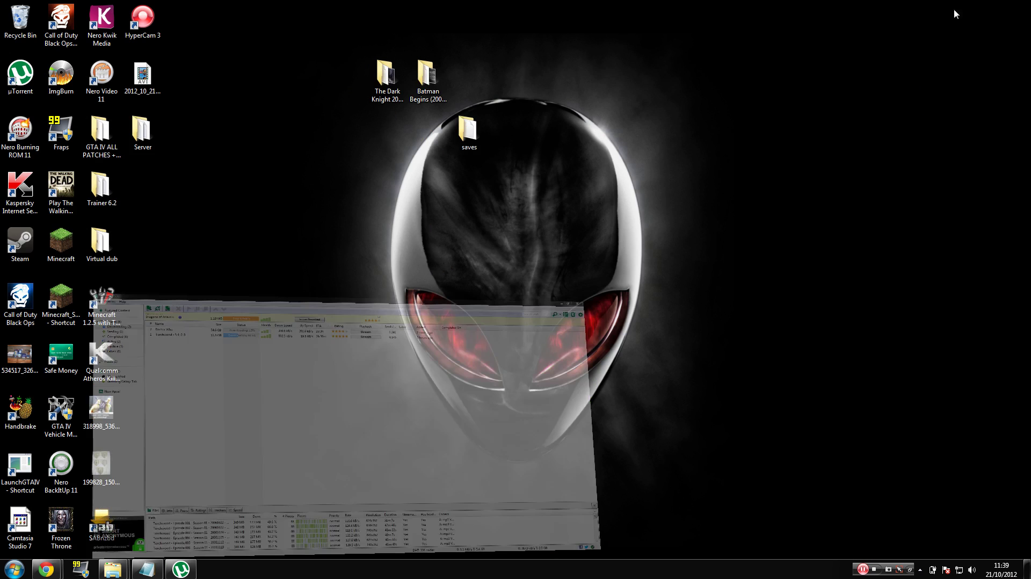
mouse_move(46, 569)
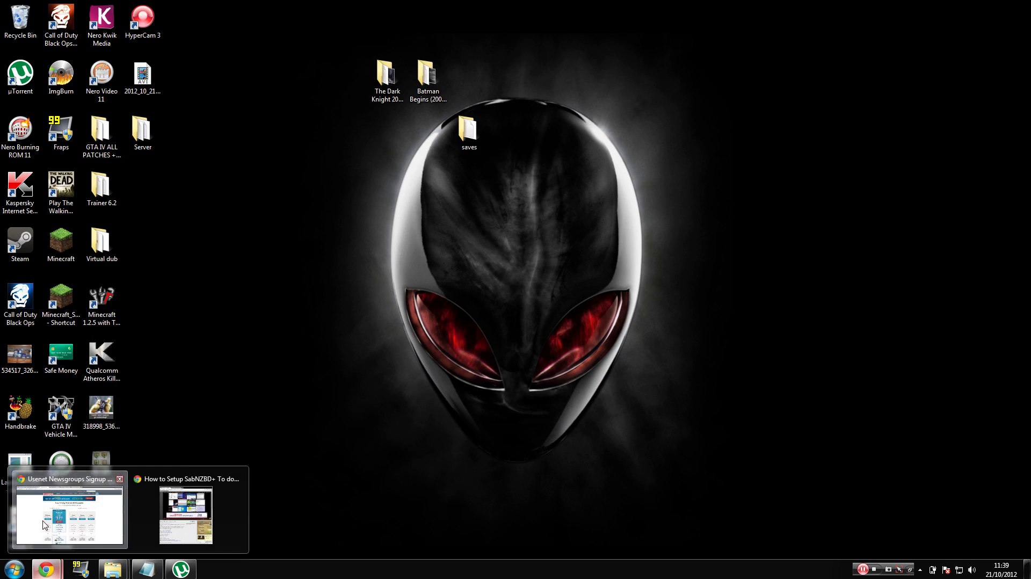
click(185, 502)
click(333, 4)
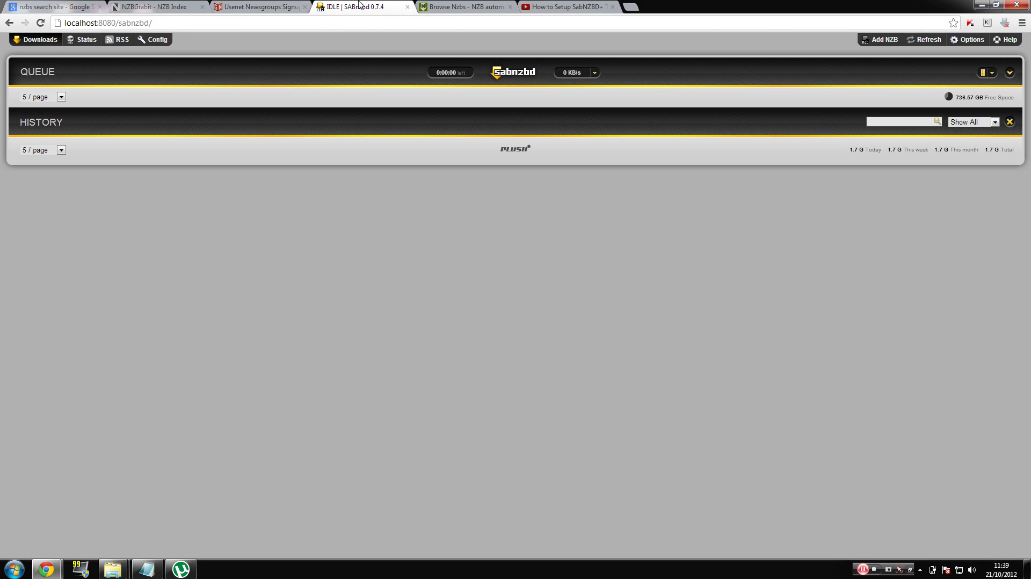
click(431, 7)
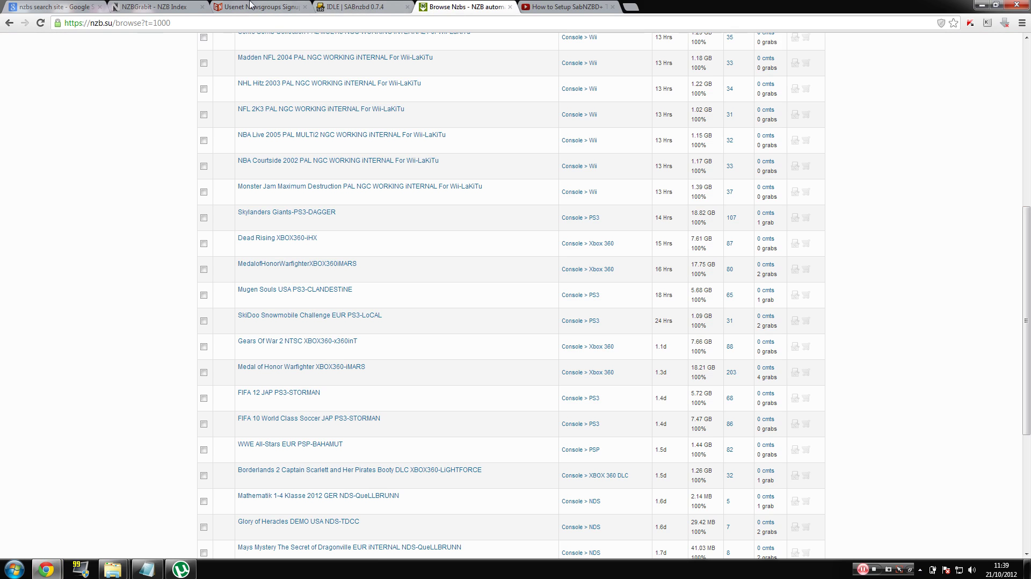
click(226, 7)
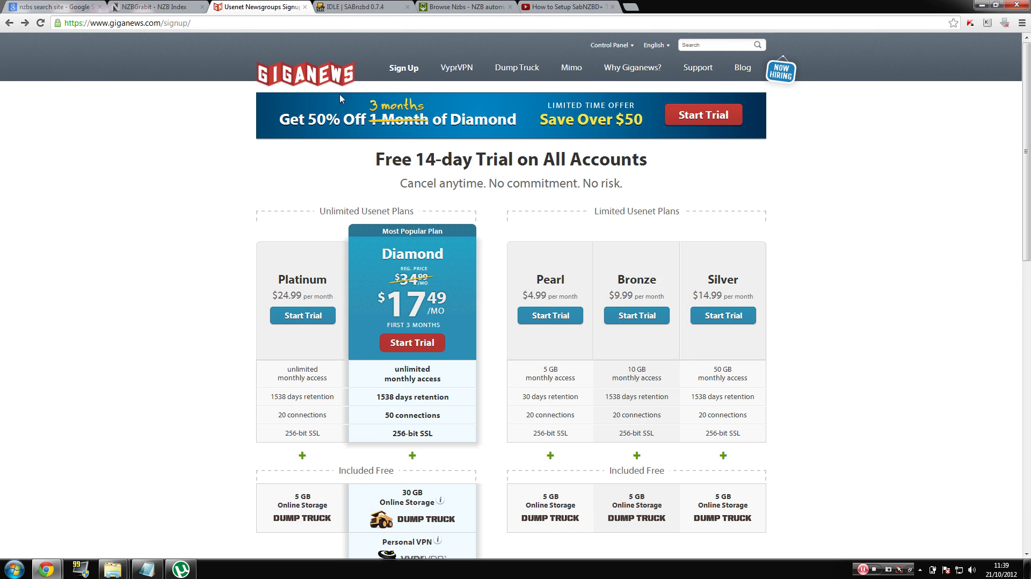
scroll(360, 204, down, 1)
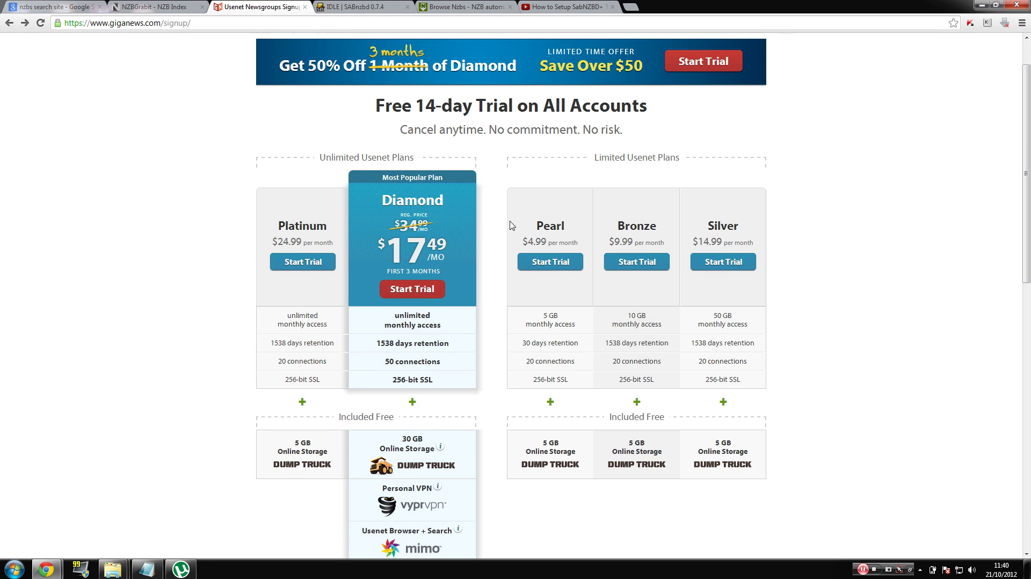
drag(506, 252, 434, 246)
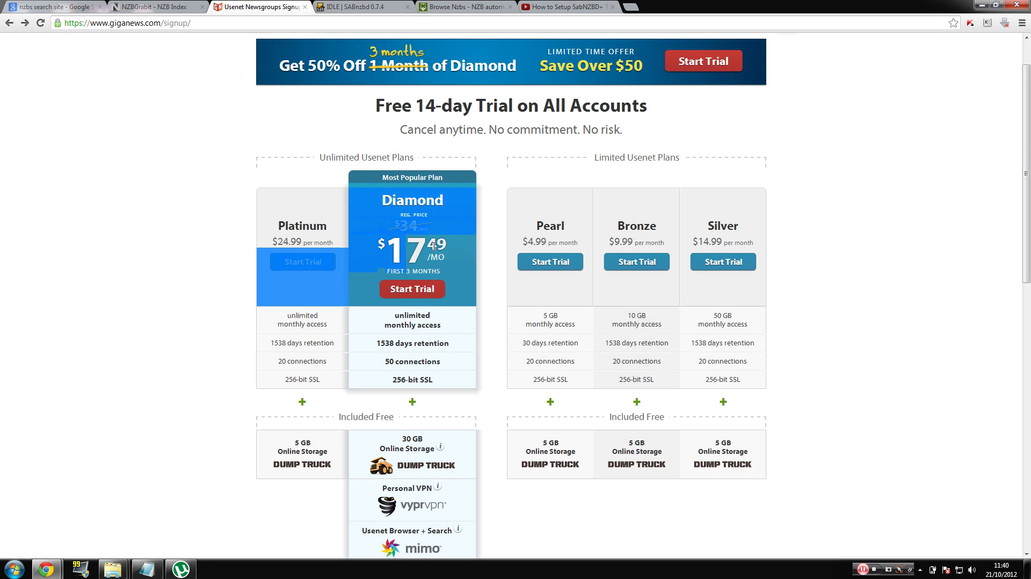
click(277, 164)
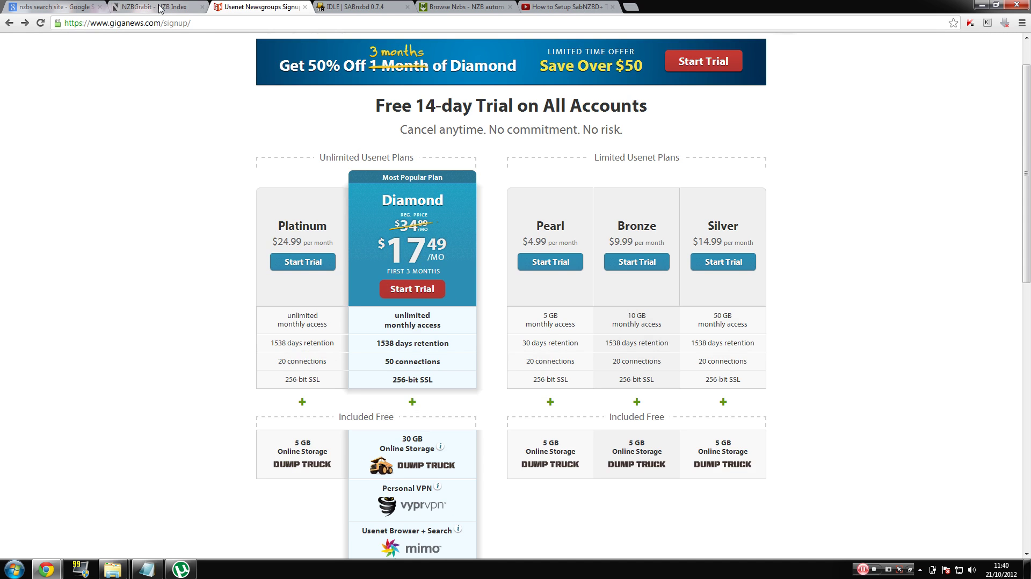
click(173, 14)
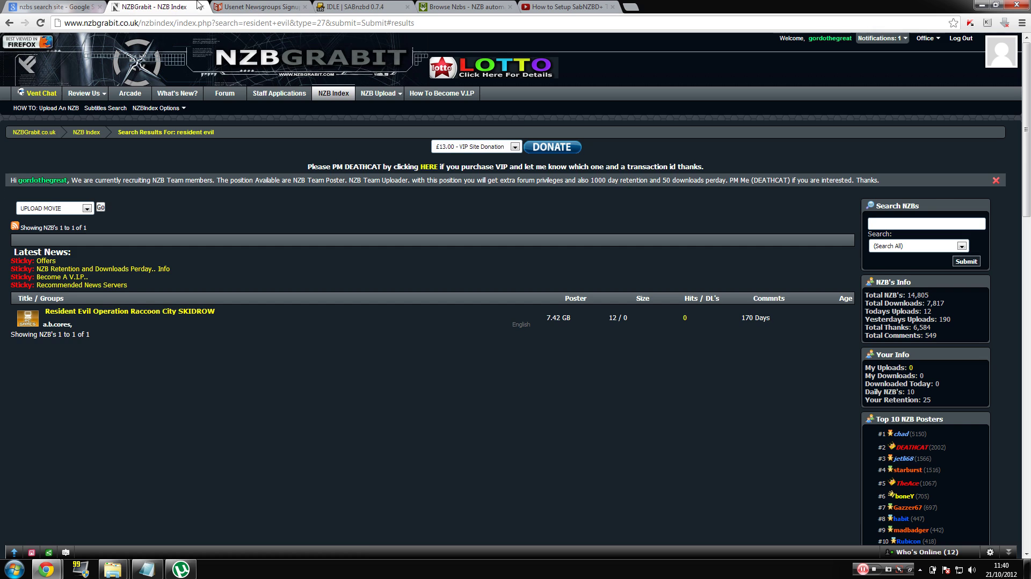
click(247, 7)
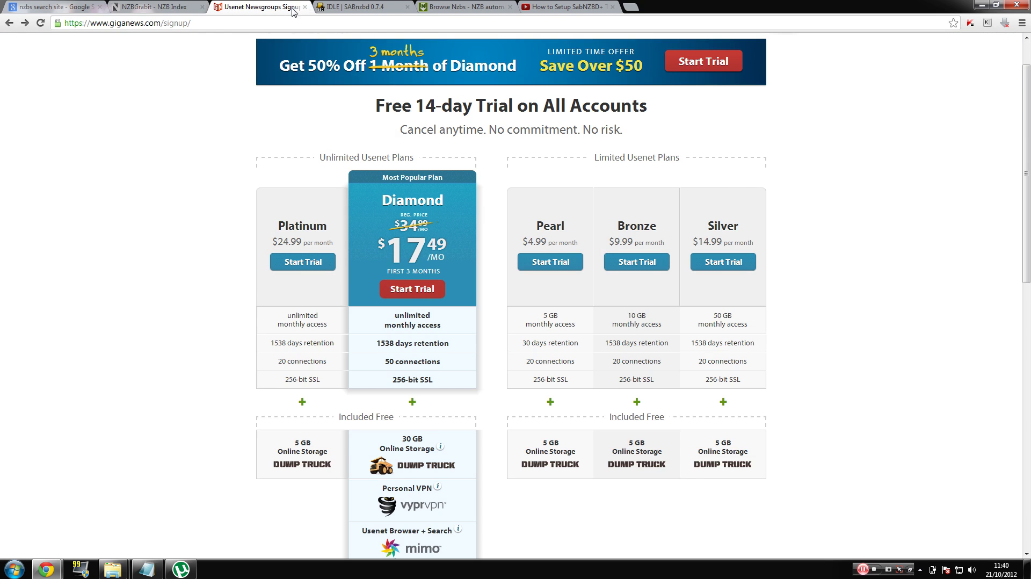
click(424, 5)
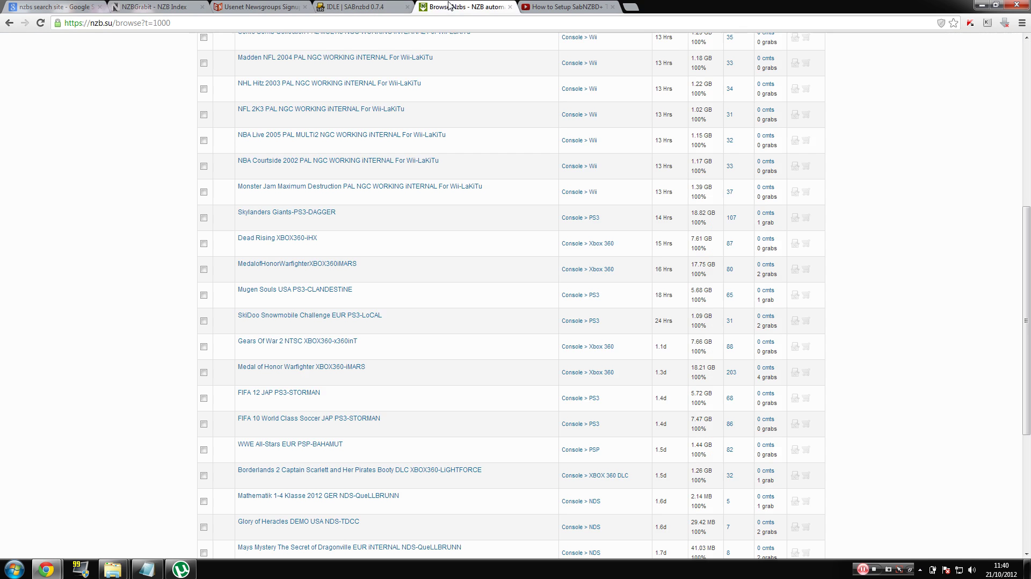
scroll(407, 162, up, 10)
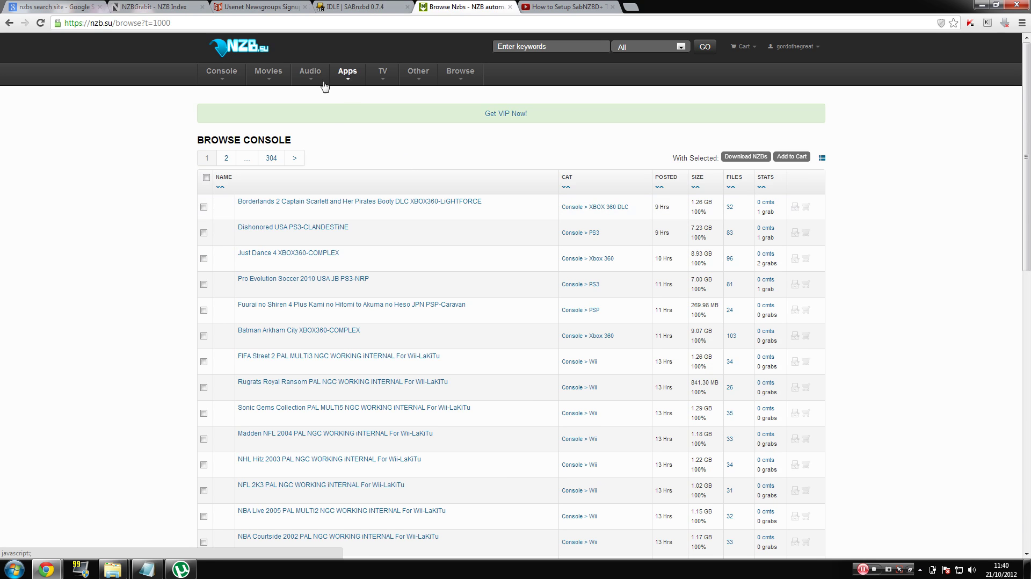
click(269, 79)
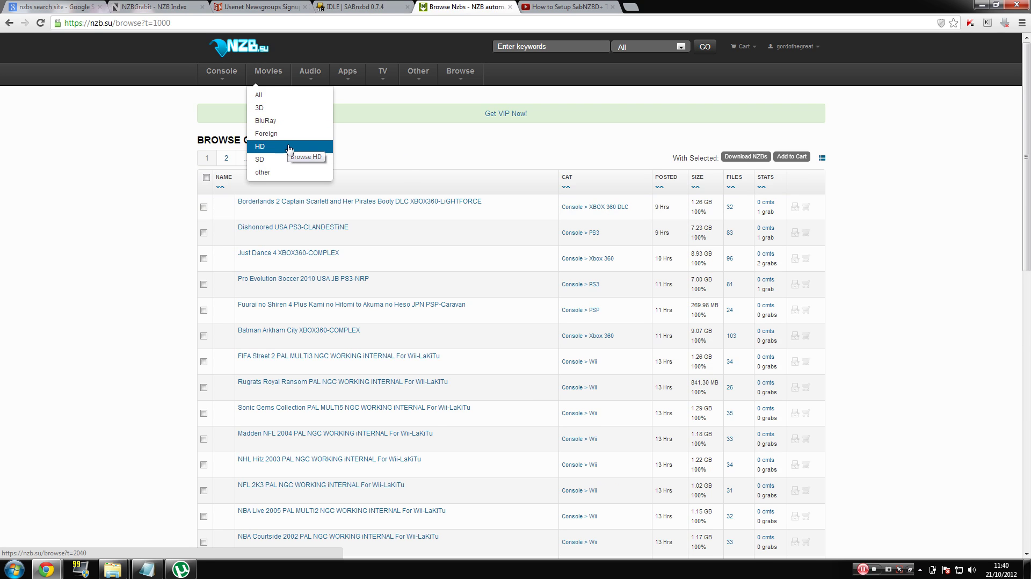
click(456, 75)
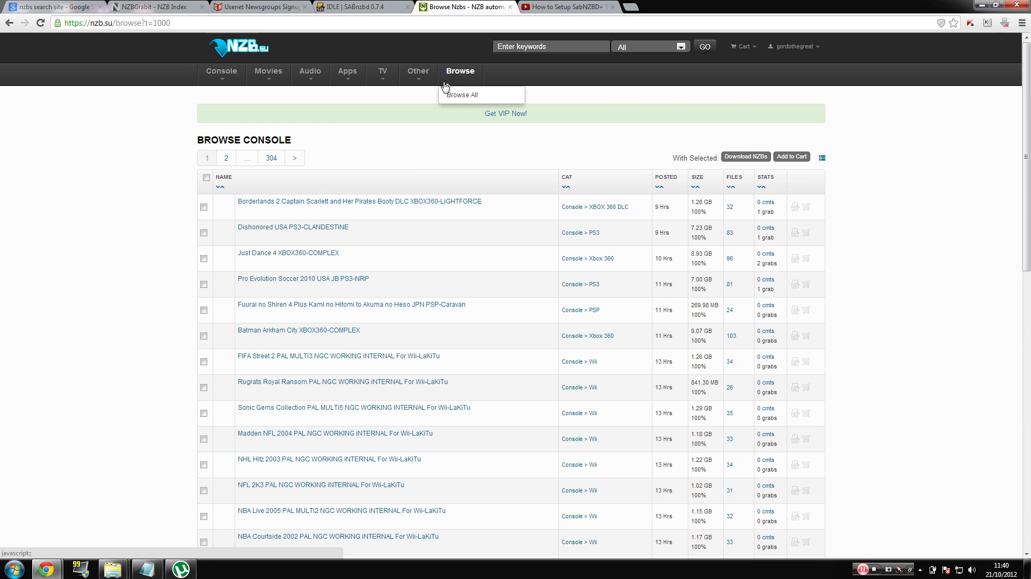
click(424, 79)
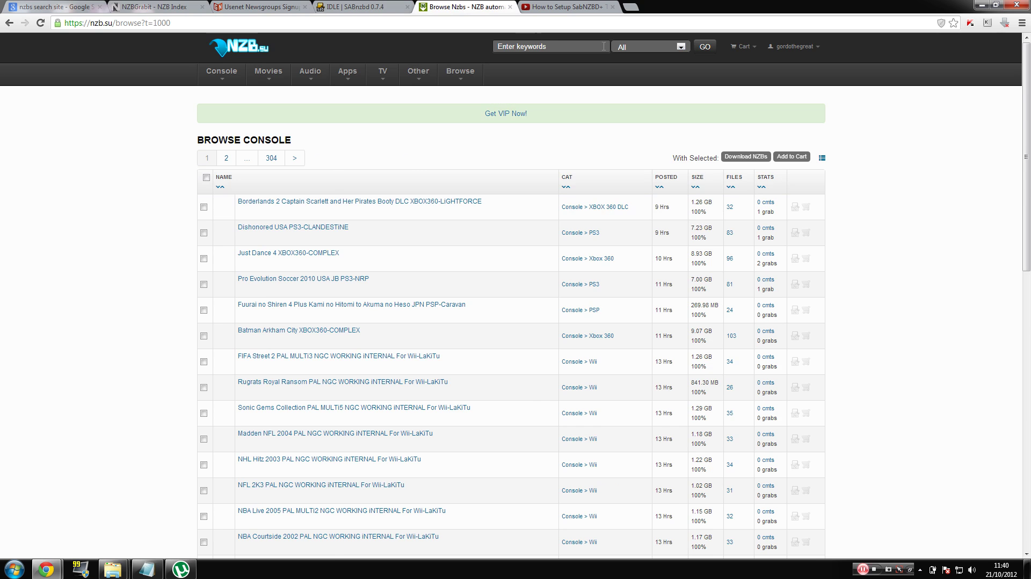
click(630, 49)
click(634, 51)
click(562, 45)
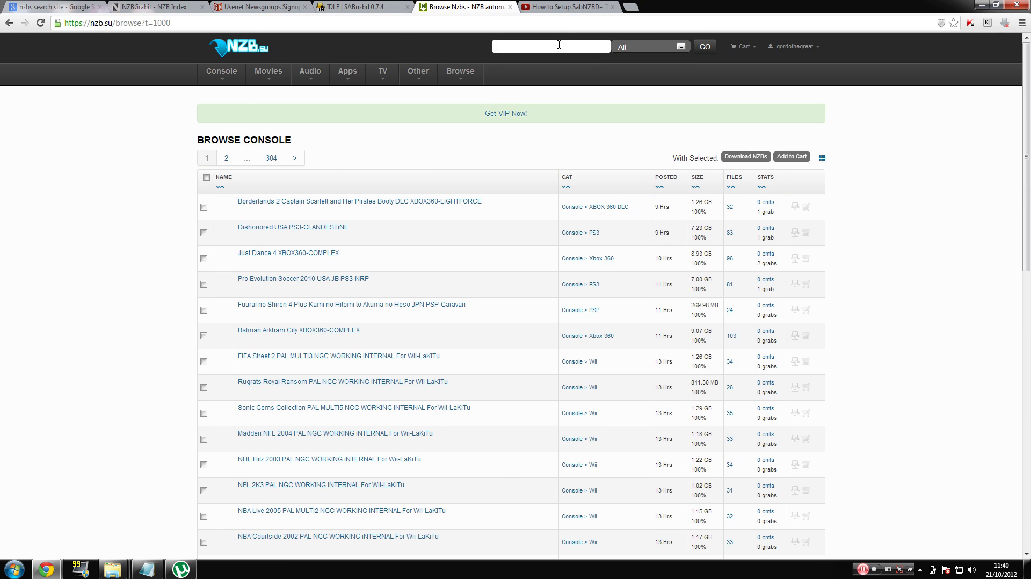
click(230, 79)
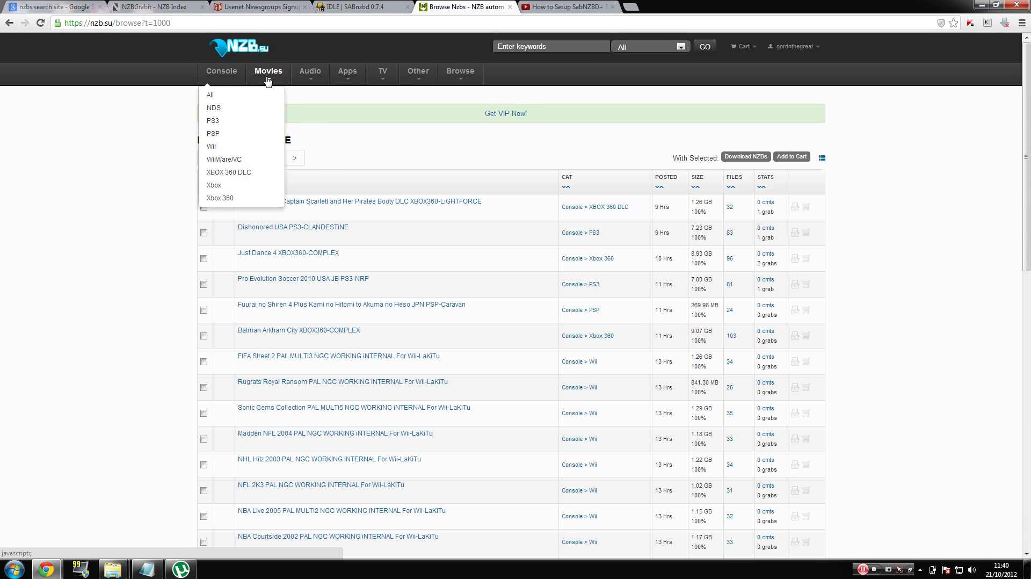
click(154, 126)
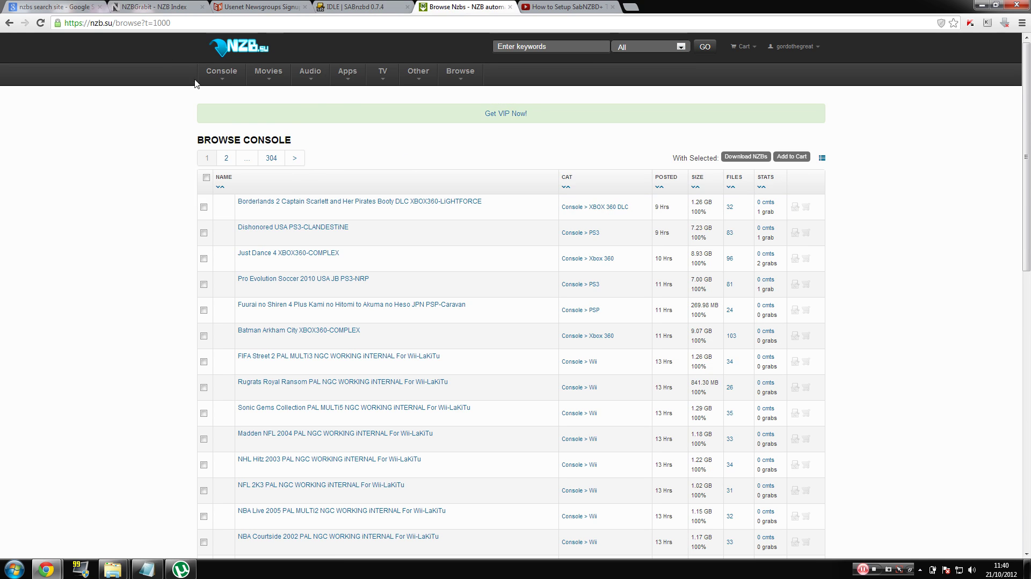
click(394, 8)
Step: Cycle through the Giganews, NZBGrabit and Google tabs, ending on the NZBGrabit Resident Evil results
click(259, 6)
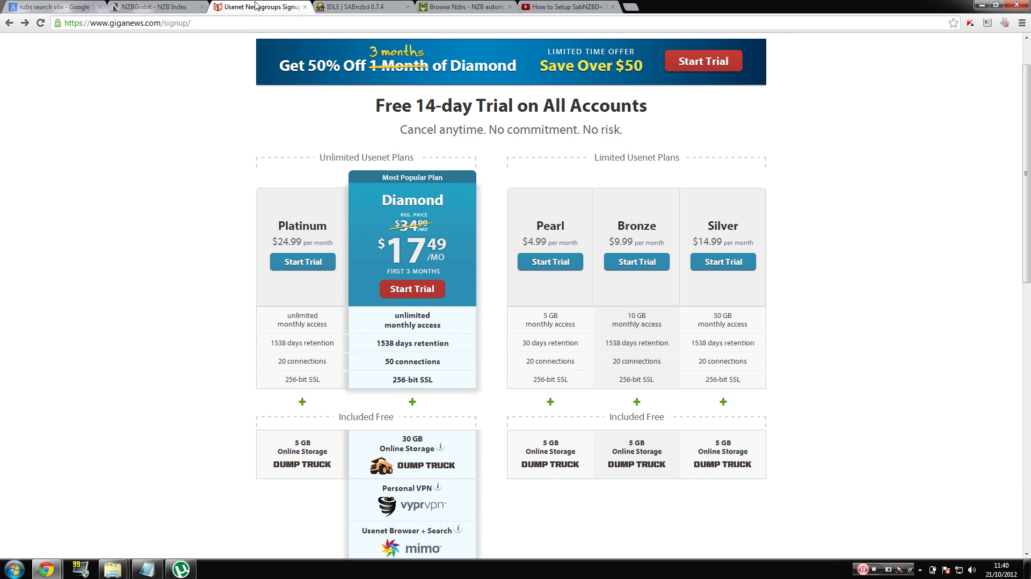
click(180, 7)
click(86, 7)
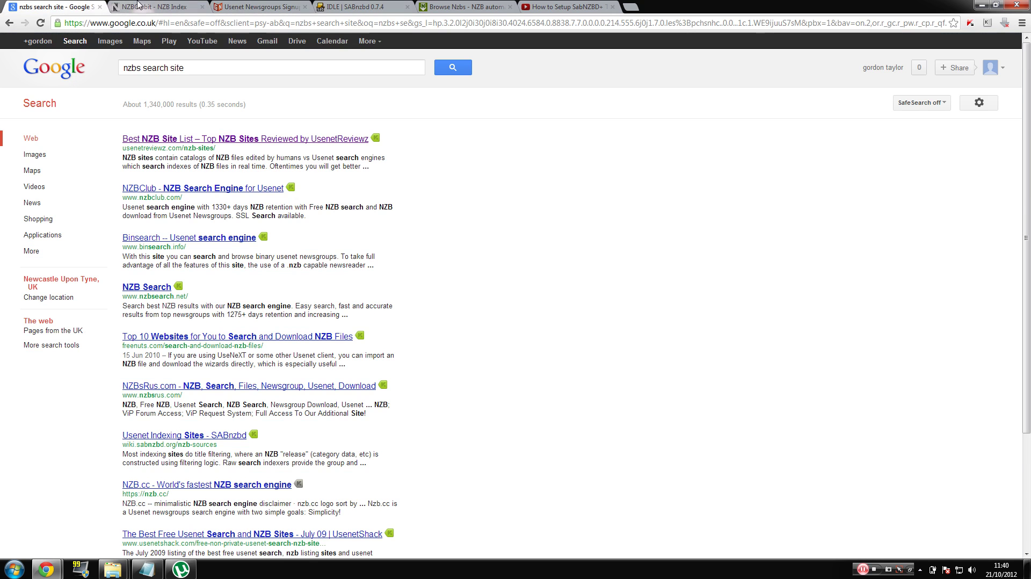
click(161, 6)
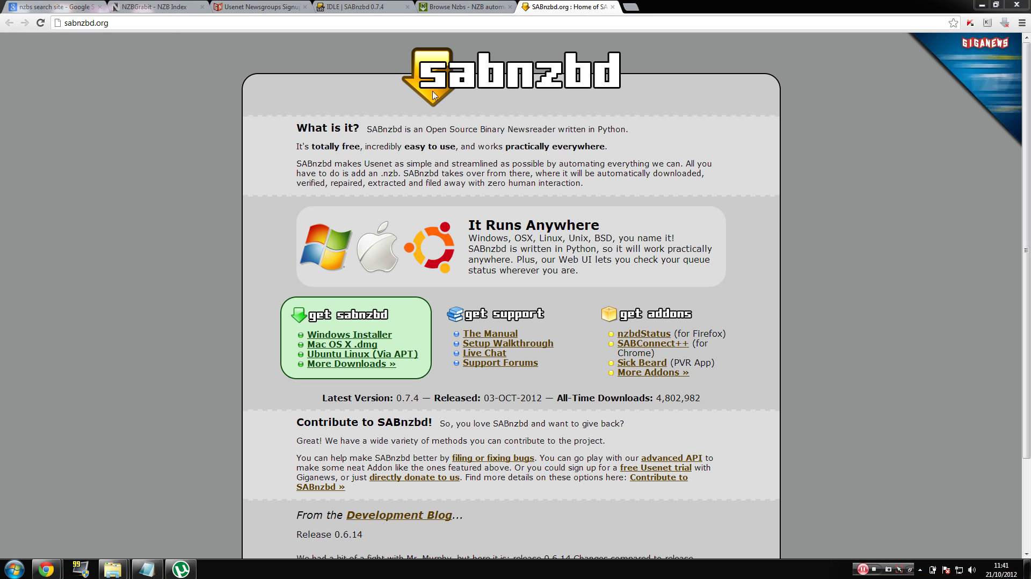
Step: Download the SABnzbd 0.7.4 Windows installer from the sabnzbd.org home page
click(354, 8)
click(594, 5)
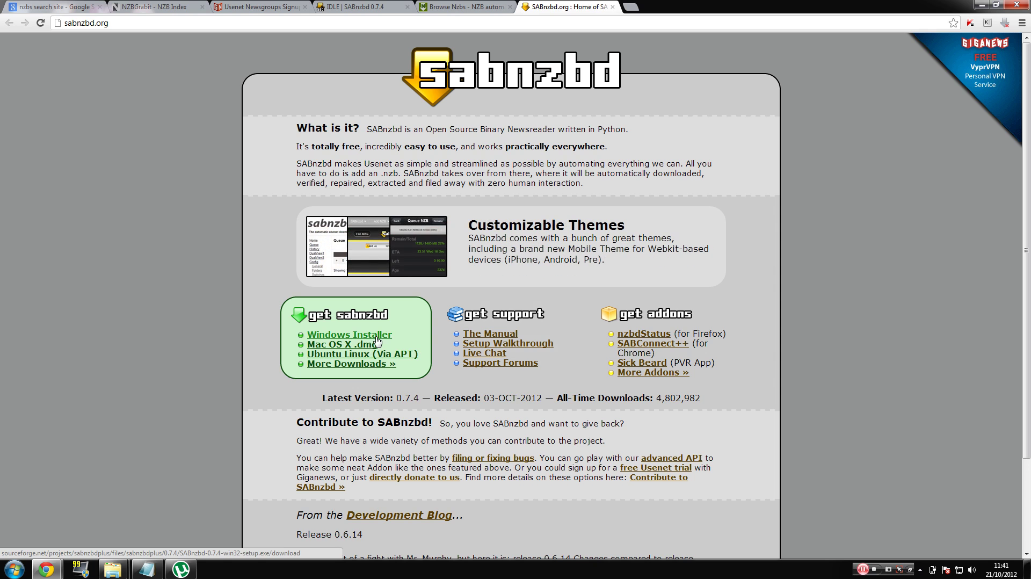
click(378, 339)
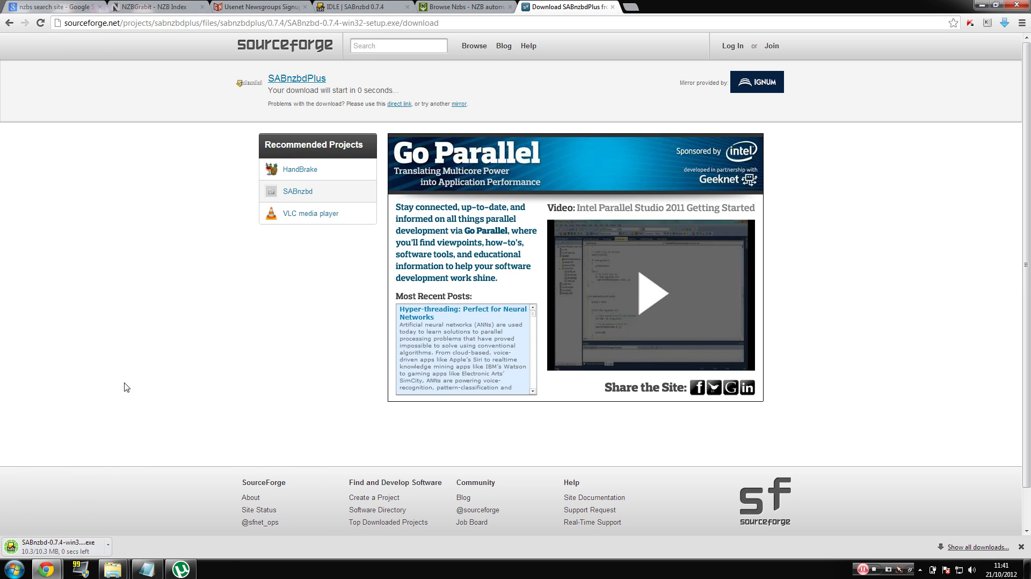
Step: Close the SabNZBD+ YouTube tutorial window and the SourceForge download page
mouse_move(57, 575)
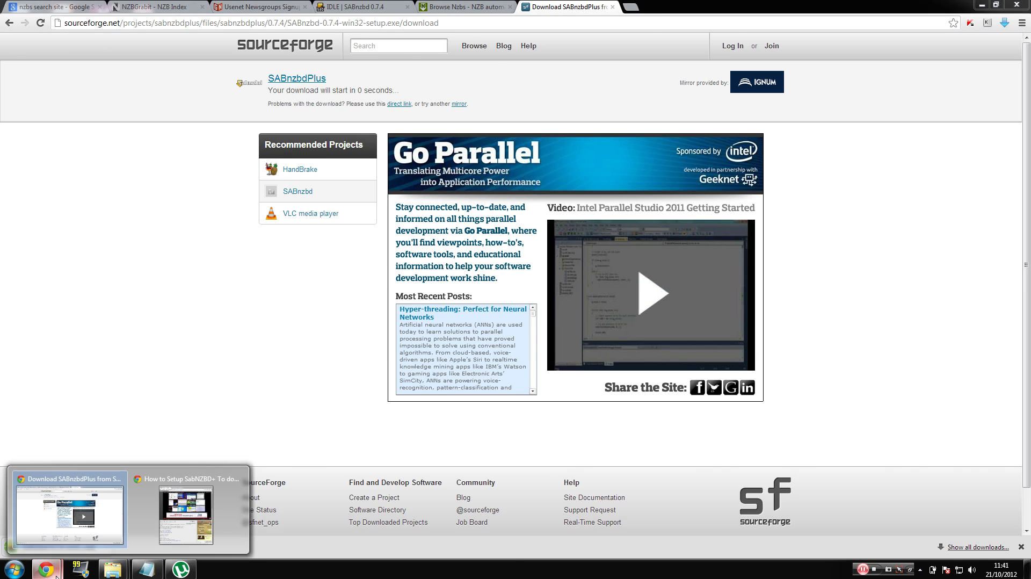
click(186, 513)
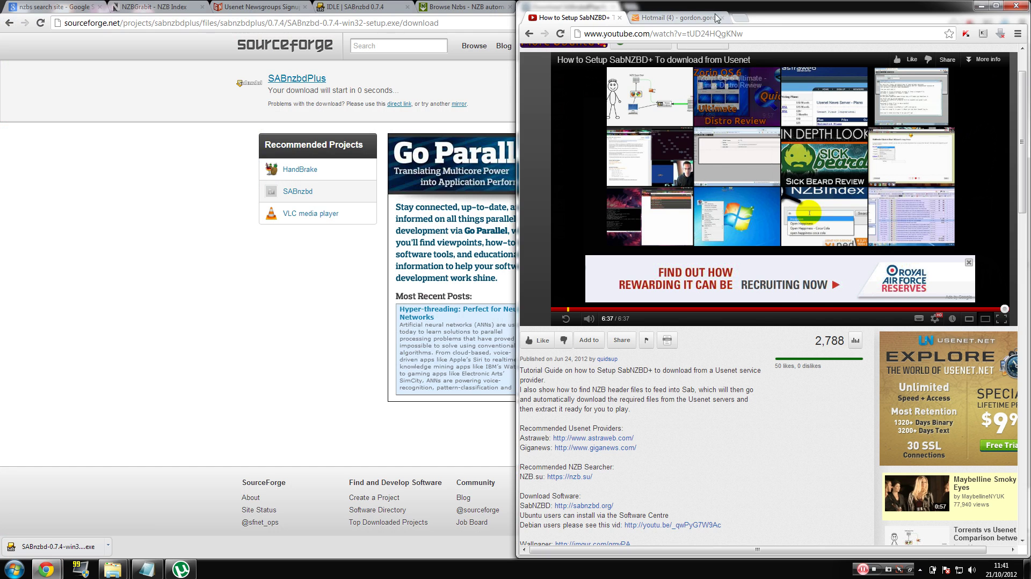
click(1016, 6)
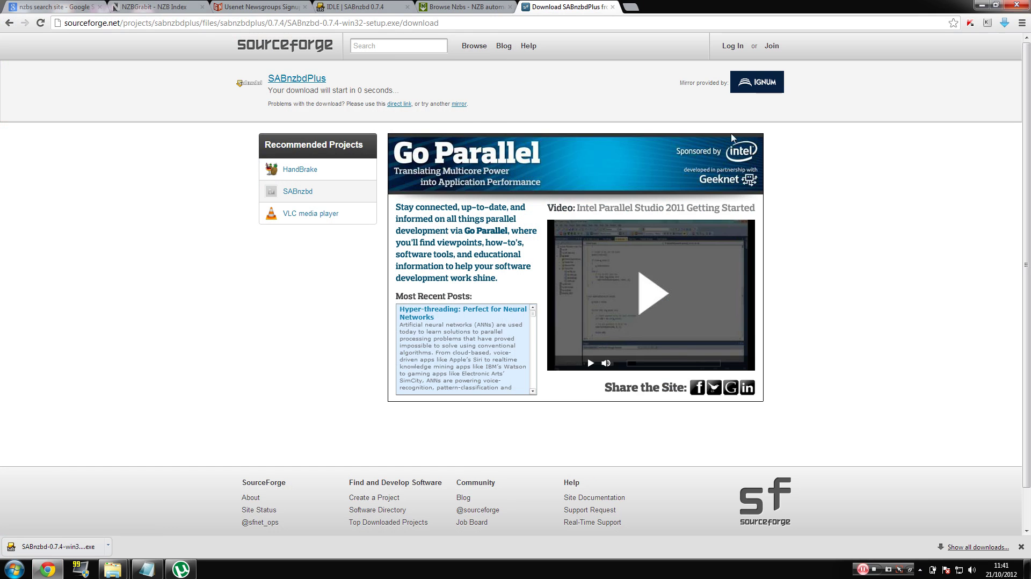
click(613, 6)
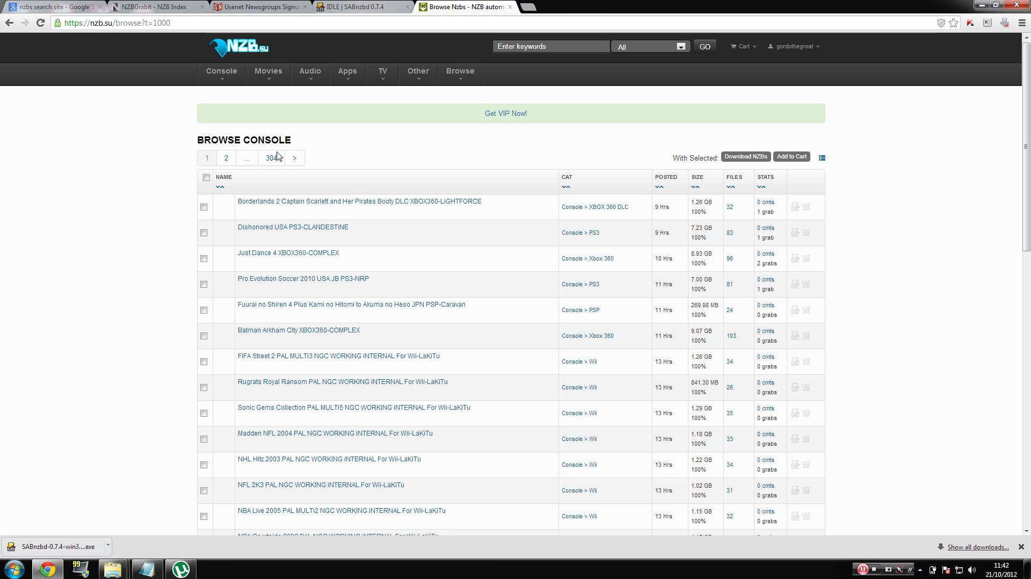
Step: Launch SABnzbd from the Start menu and land on its idle 0.7.4 queue tab
click(14, 567)
click(34, 502)
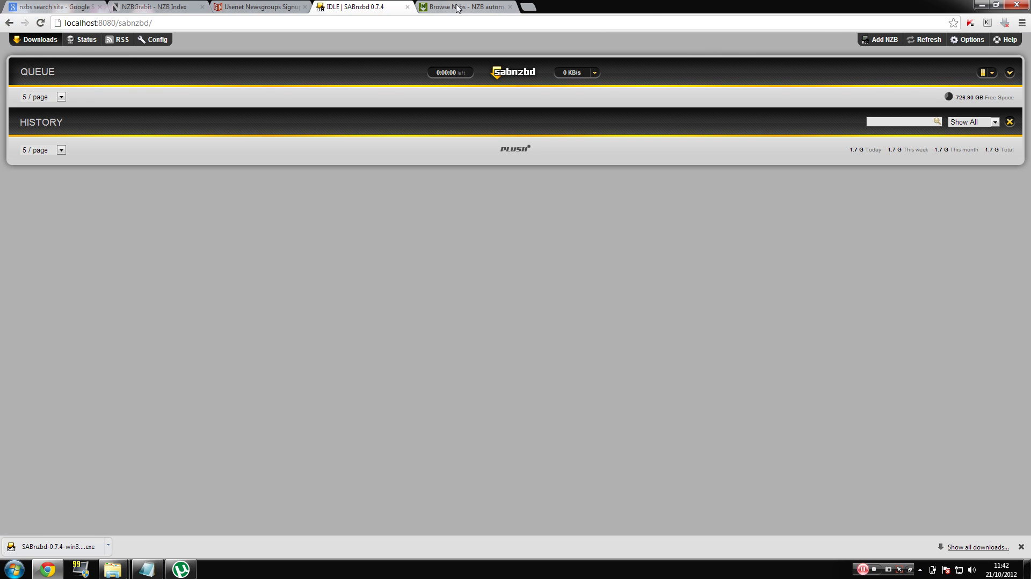
click(256, 5)
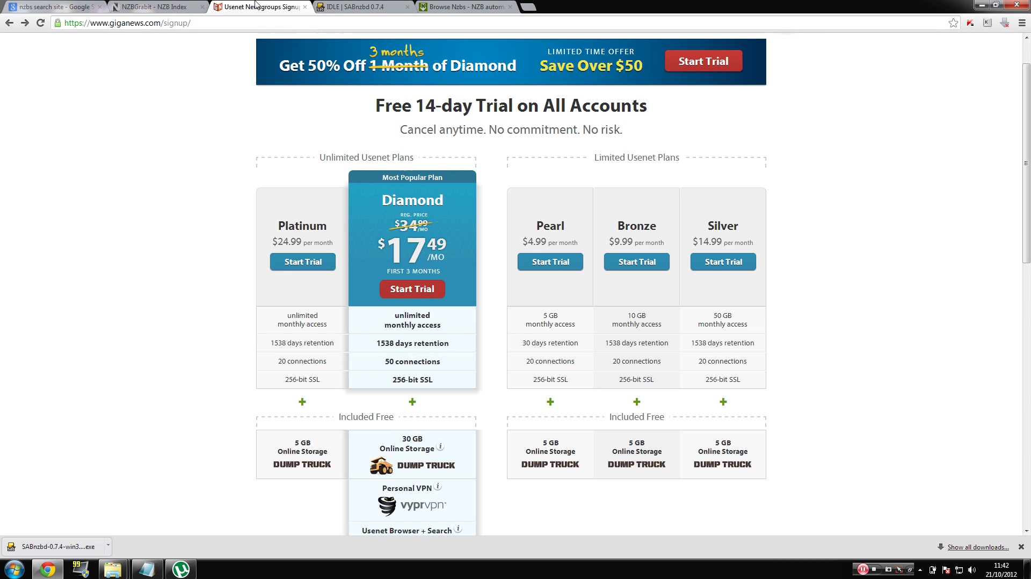
click(344, 7)
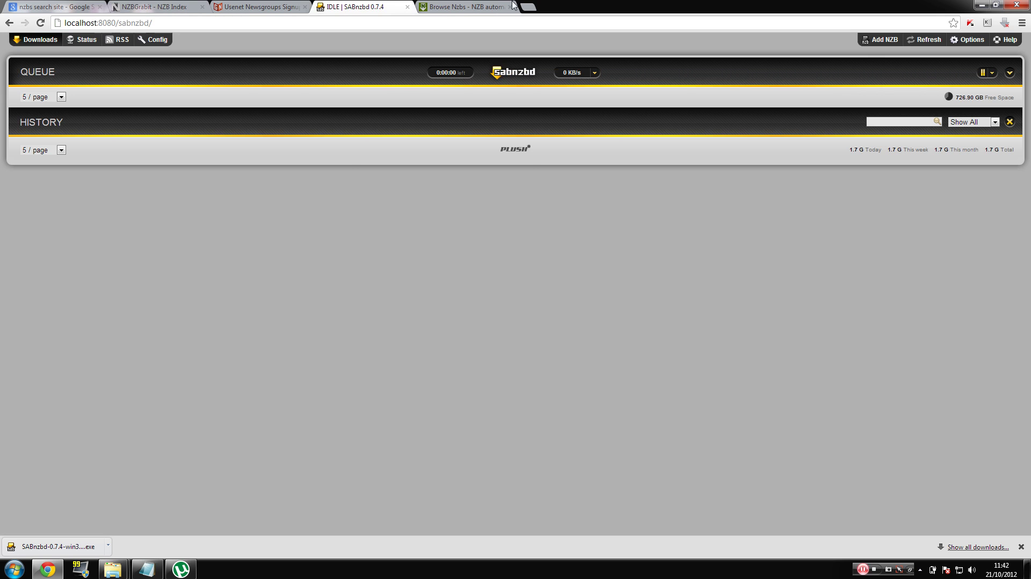
Step: Submit an NZBGrabit category search for Games: PC and scroll the resulting index listing
click(153, 7)
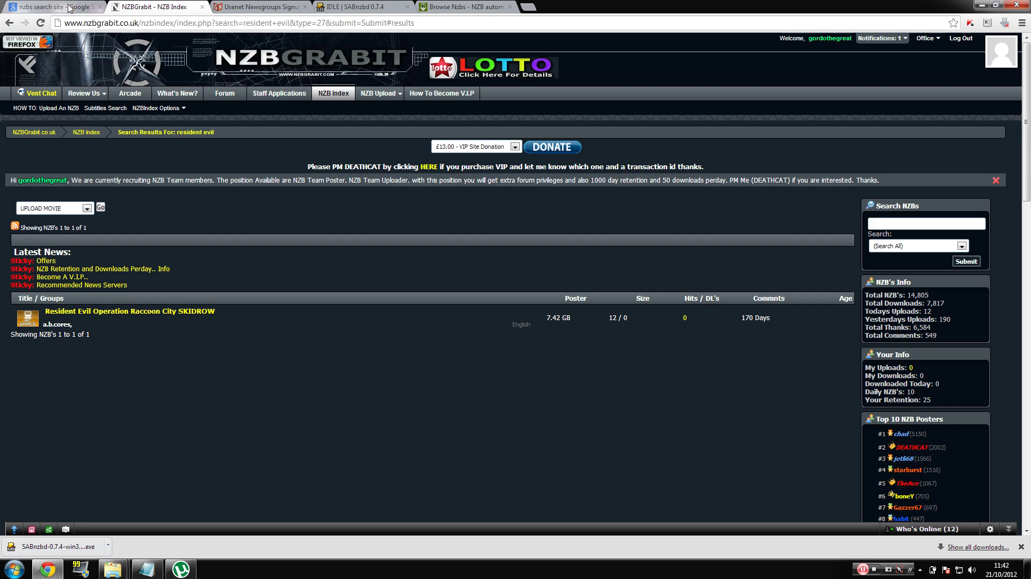
click(56, 6)
click(172, 5)
click(933, 250)
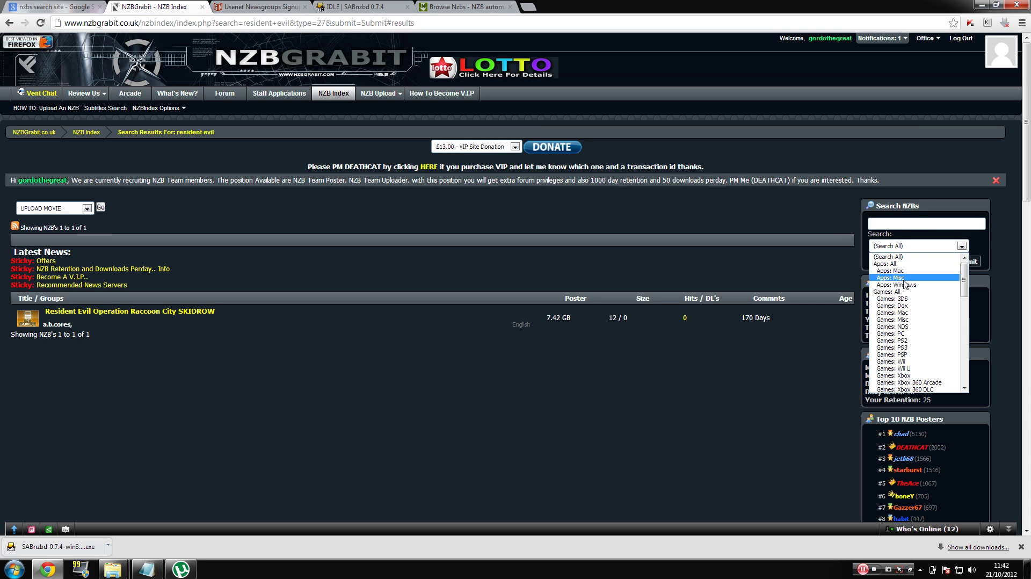
click(901, 338)
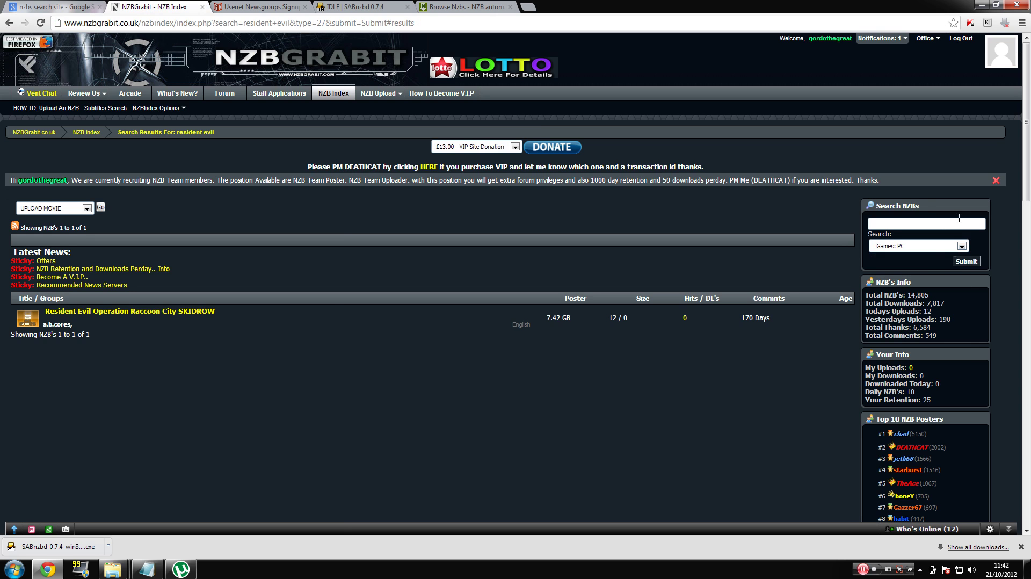
click(966, 262)
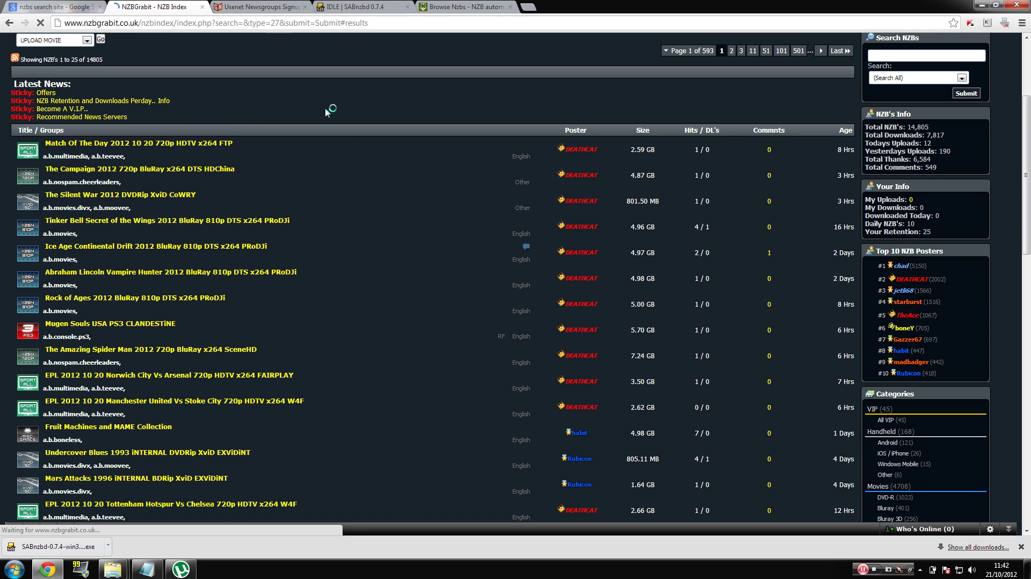
drag(354, 101, 350, 106)
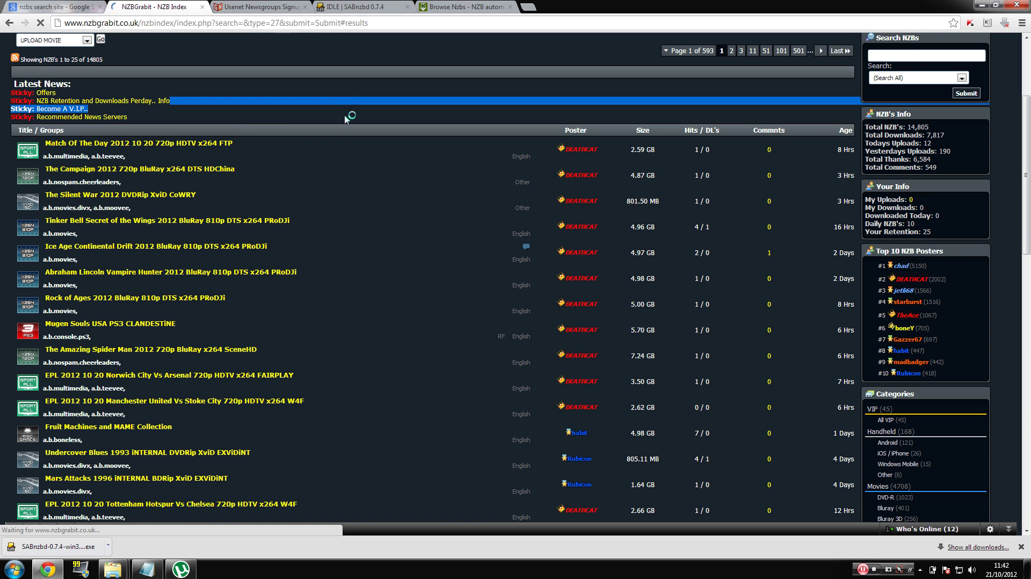
click(348, 110)
scroll(357, 124, down, 8)
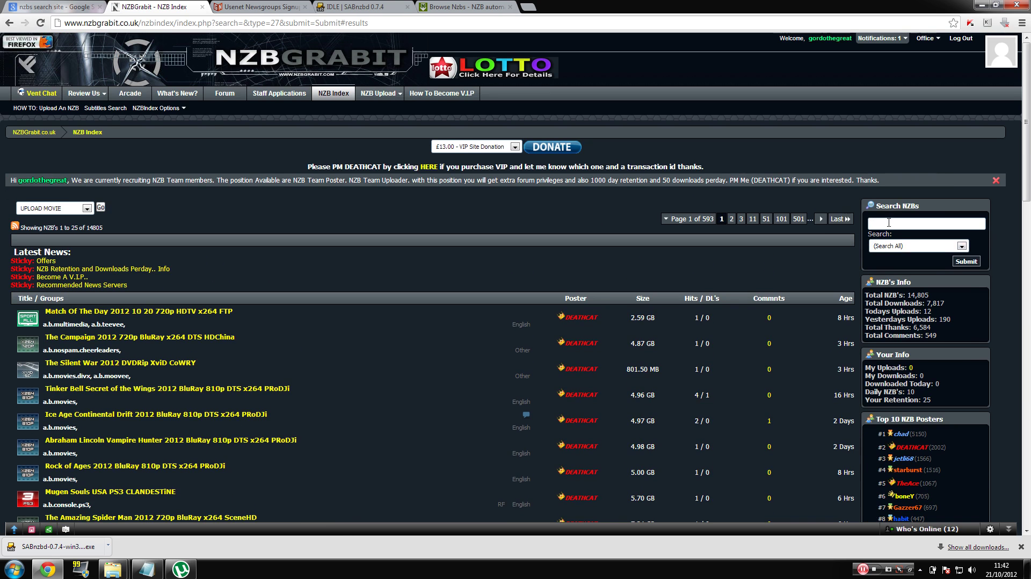
Step: Set the category to Games: PC and search NZBGrabit for 'commansd & conquer'
click(909, 246)
click(904, 327)
click(902, 244)
click(890, 336)
key(shift+Tab)
text(commansd & conquer)
key(Return)
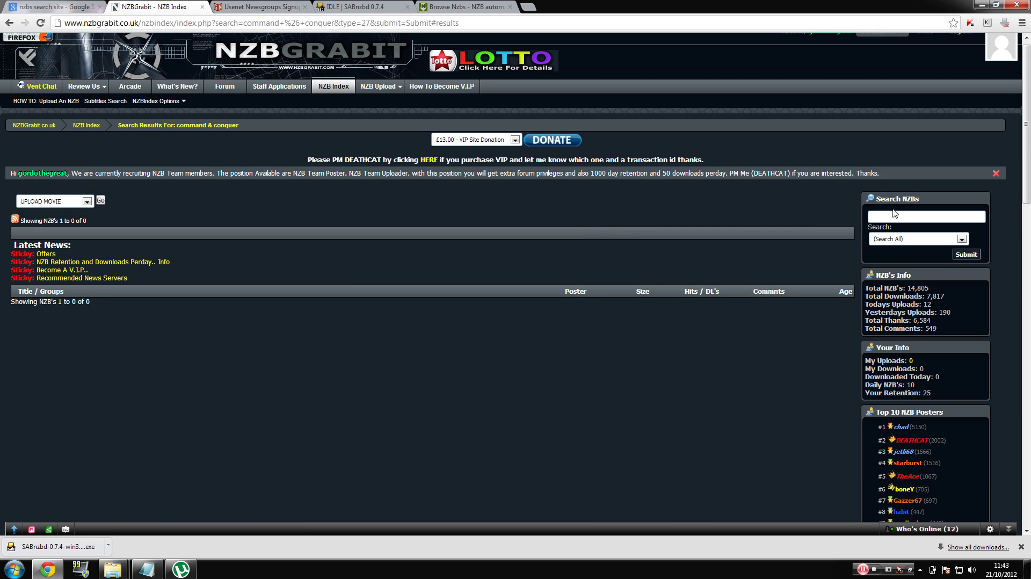
Step: Search for 'command' and look over the 16 results, including Total Commander
text(c)
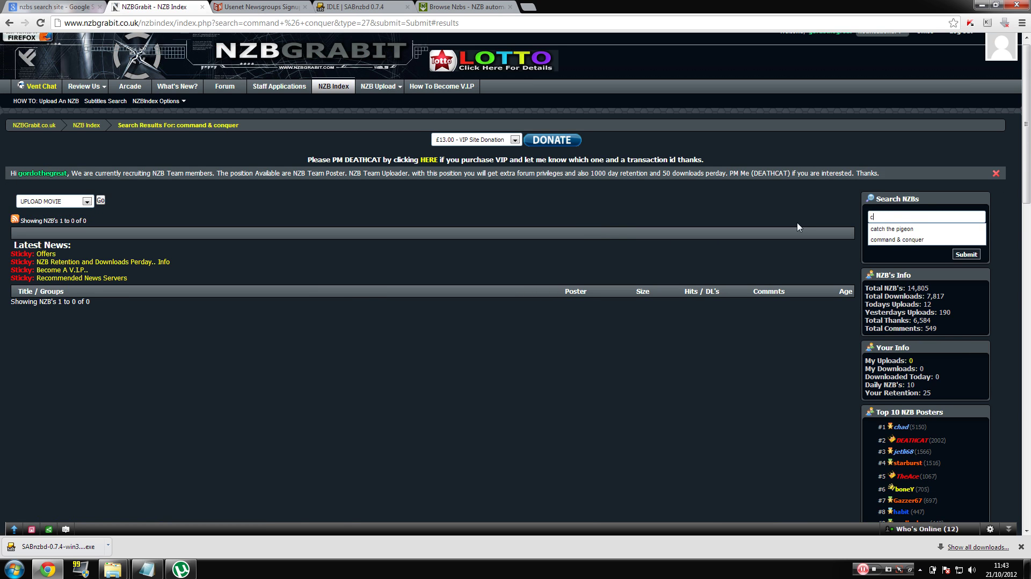
text(ommand)
key(Return)
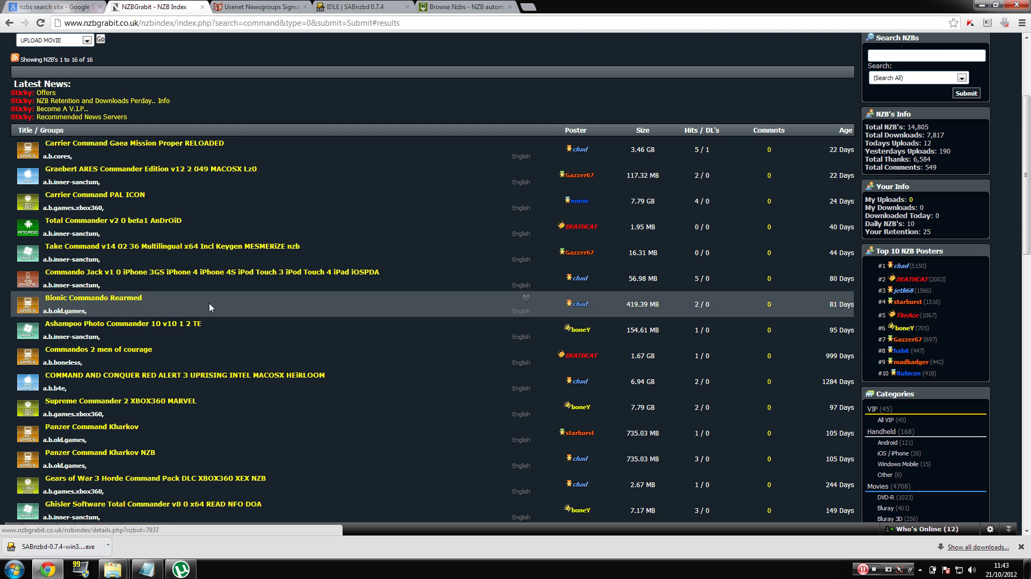
scroll(248, 182, down, 2)
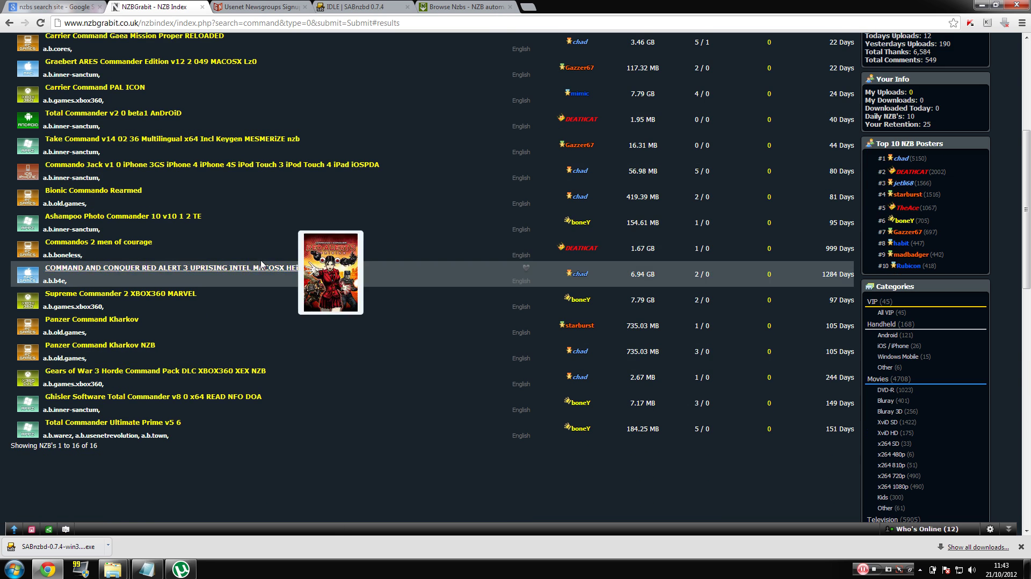
scroll(257, 261, up, 2)
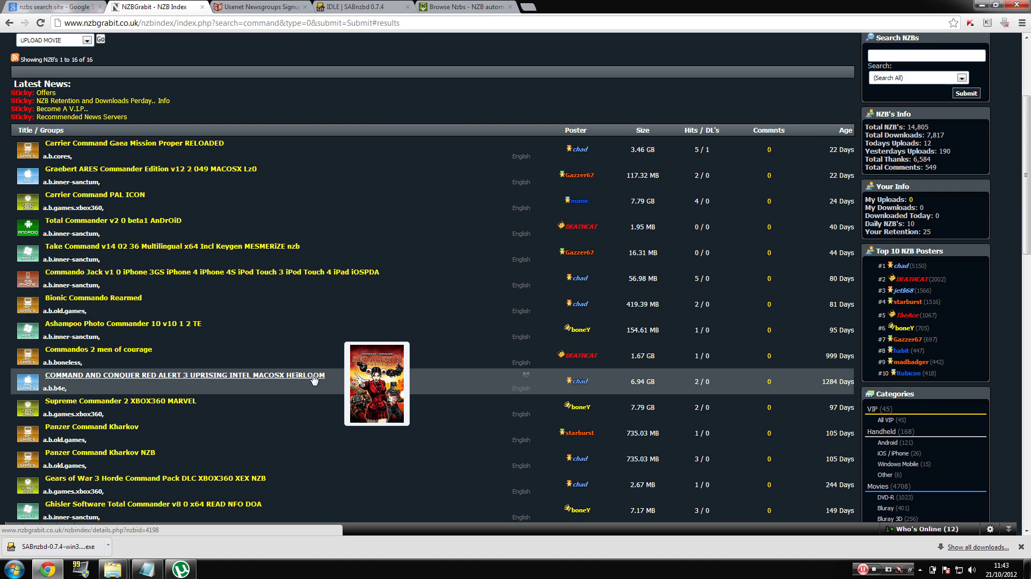
scroll(314, 380, up, 2)
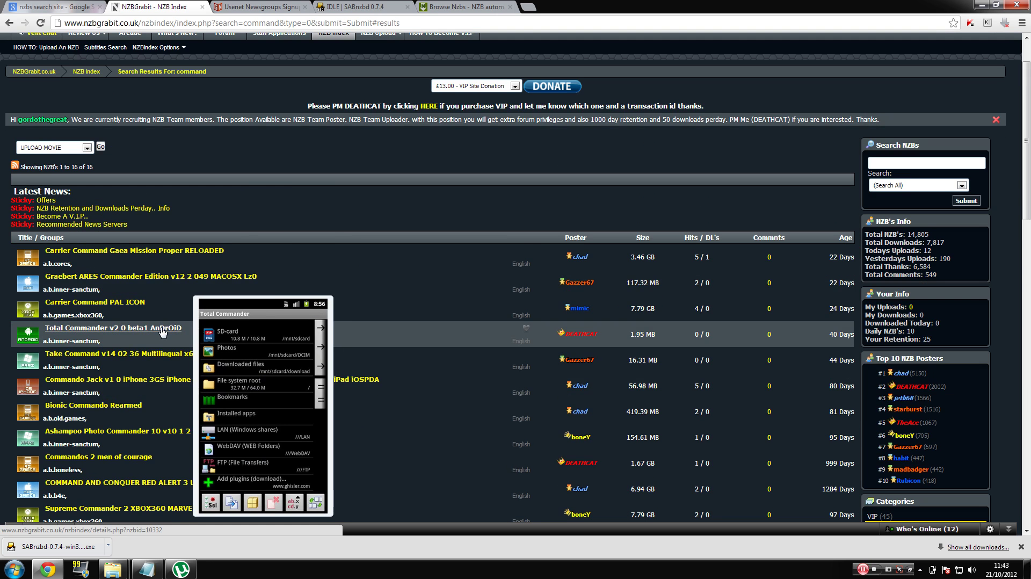
right_click(163, 332)
click(243, 186)
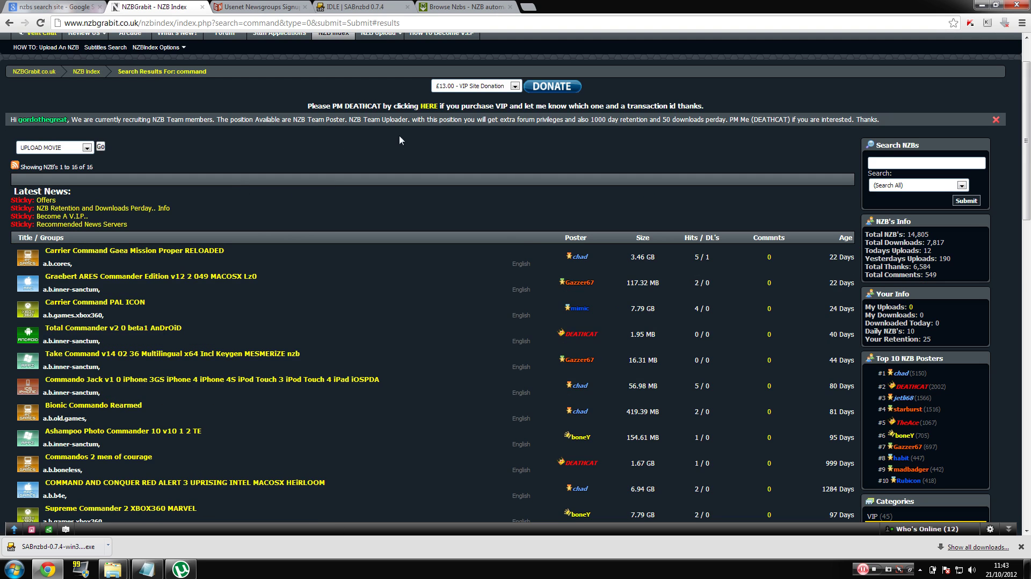
Step: Leave NZBGrabit for the nzb.su browse page
click(941, 186)
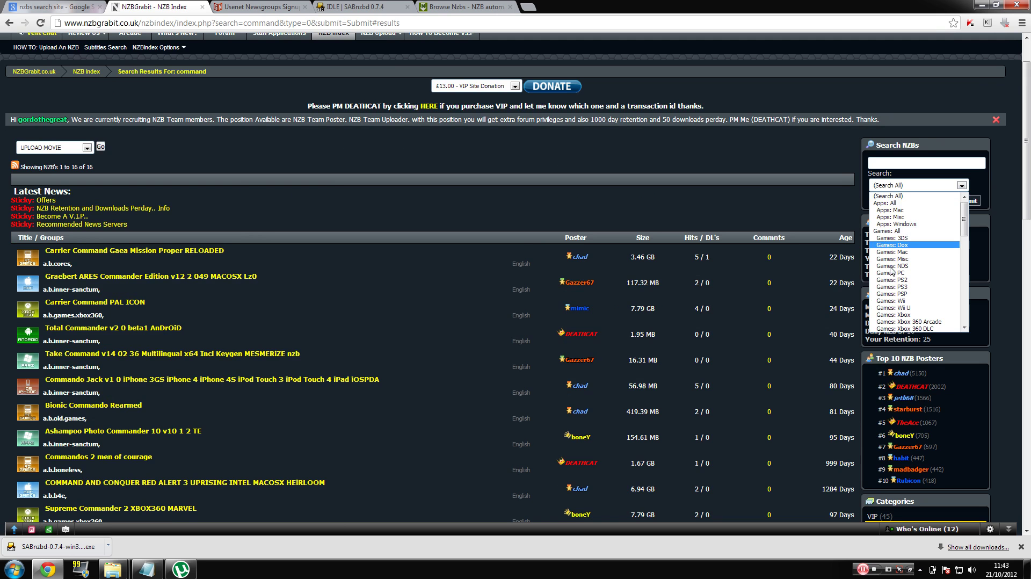
click(348, 6)
click(467, 9)
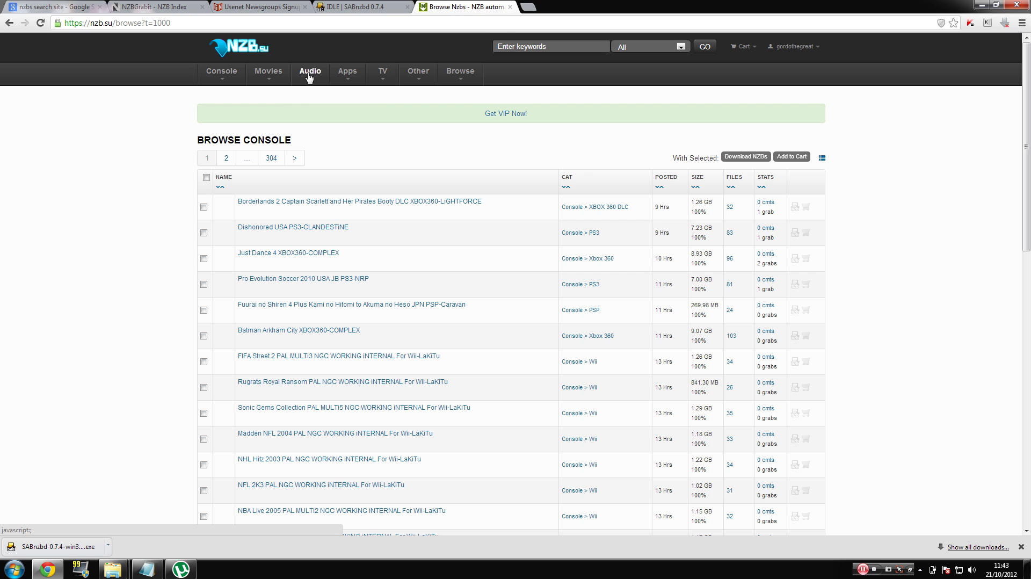
Step: Browse nzb.su's Audio > MP3 NZB listings
mouse_move(303, 81)
click(317, 108)
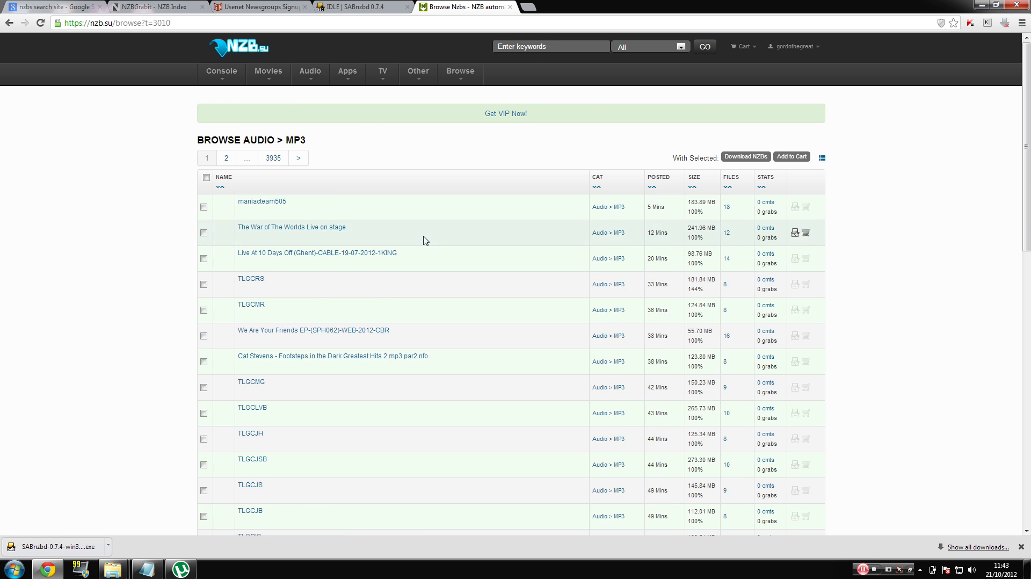
scroll(435, 230, down, 12)
scroll(448, 215, up, 12)
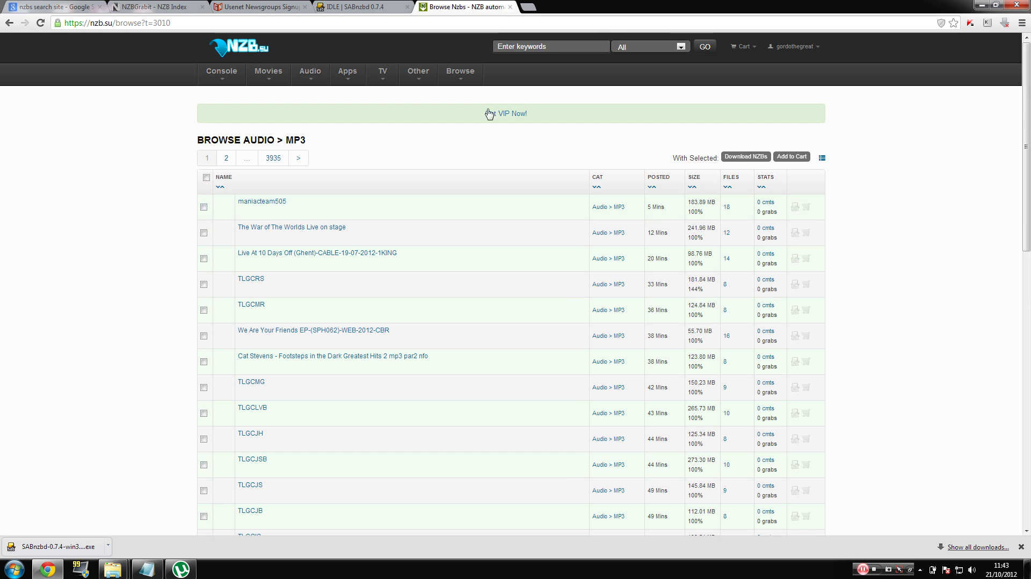
Step: Search 'michael jackson thriller' and download the first result's NZB
click(550, 49)
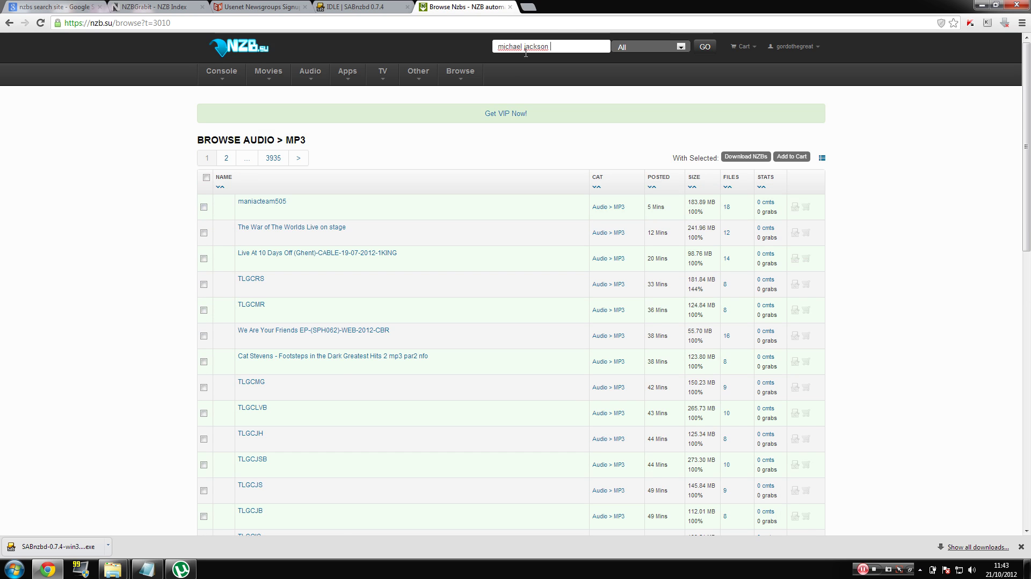
text(michael jackson thriller)
key(Return)
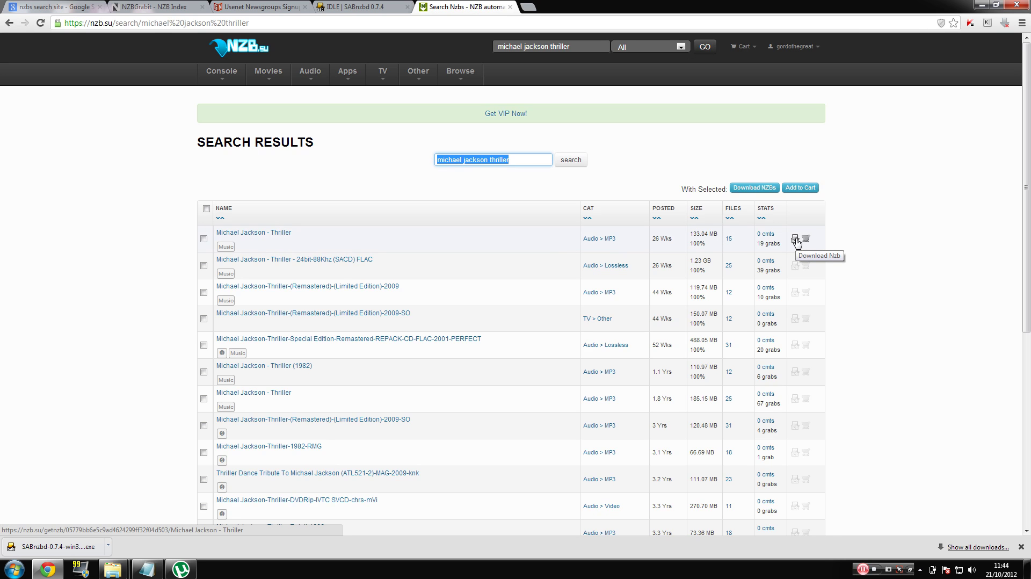
click(795, 239)
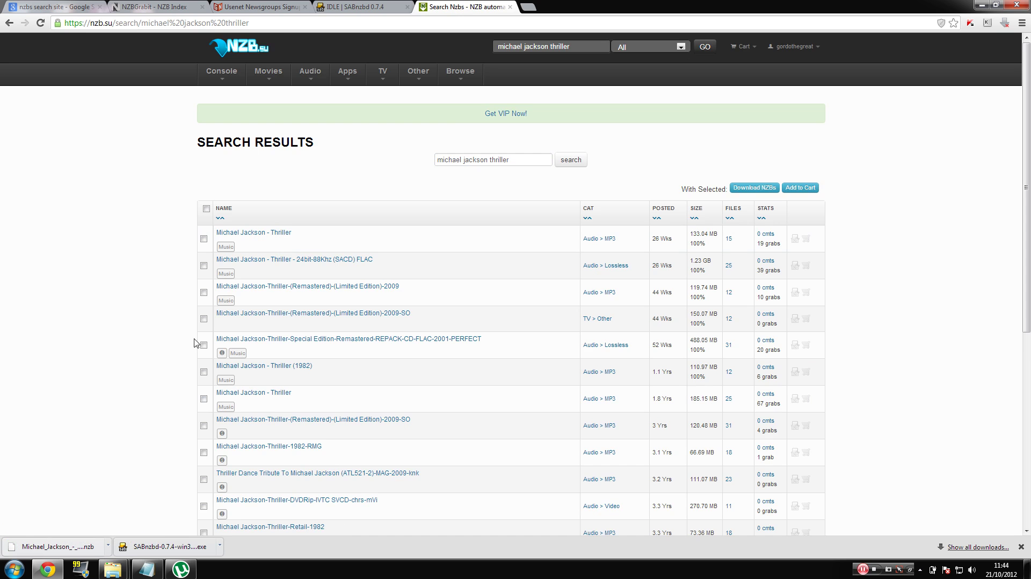
click(352, 10)
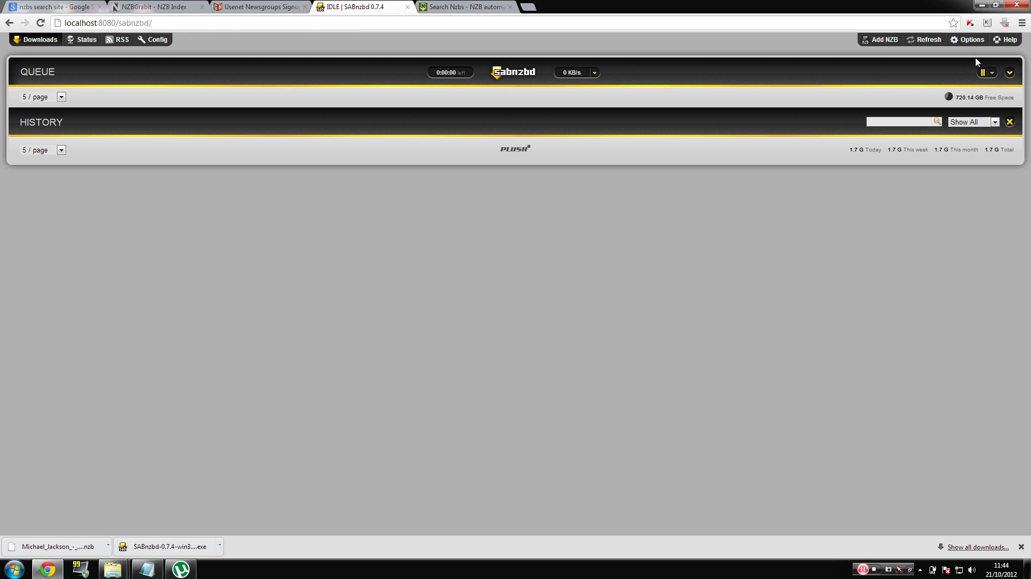
Step: Choose Michael_Jackson_-_Thriller.nzb as the file in SABnzbd's Add NZB form
click(879, 42)
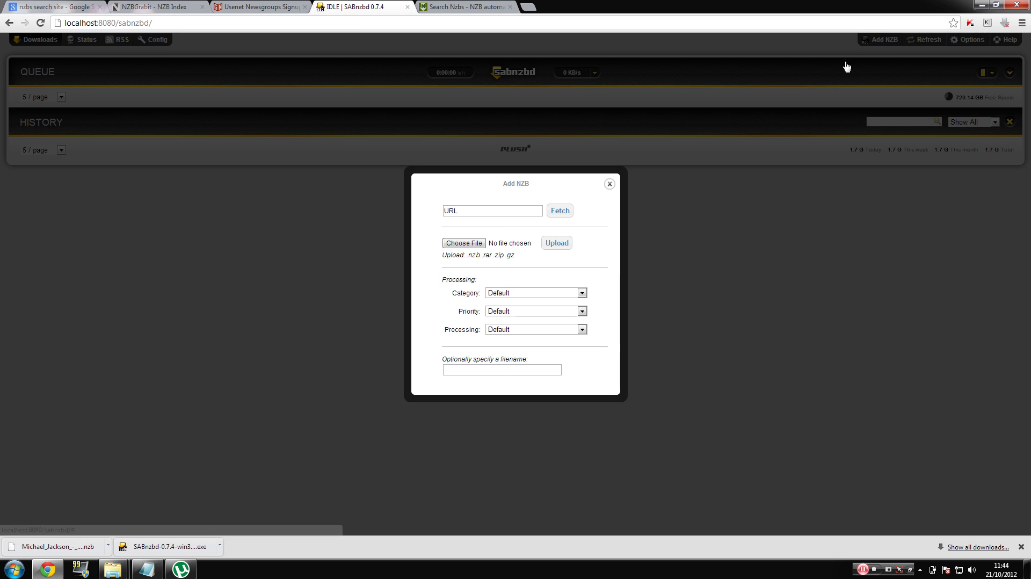
click(471, 243)
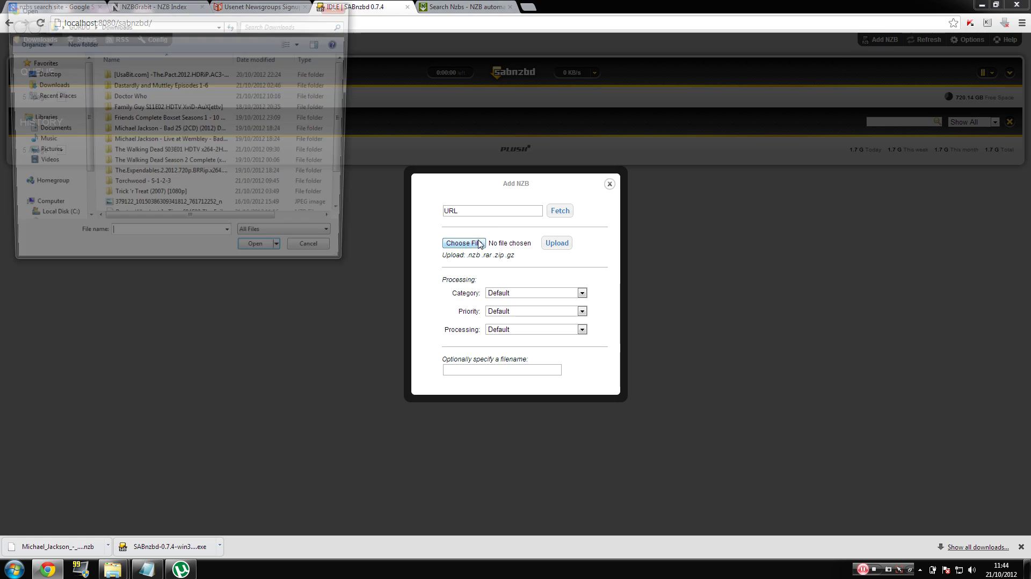
scroll(185, 185, down, 2)
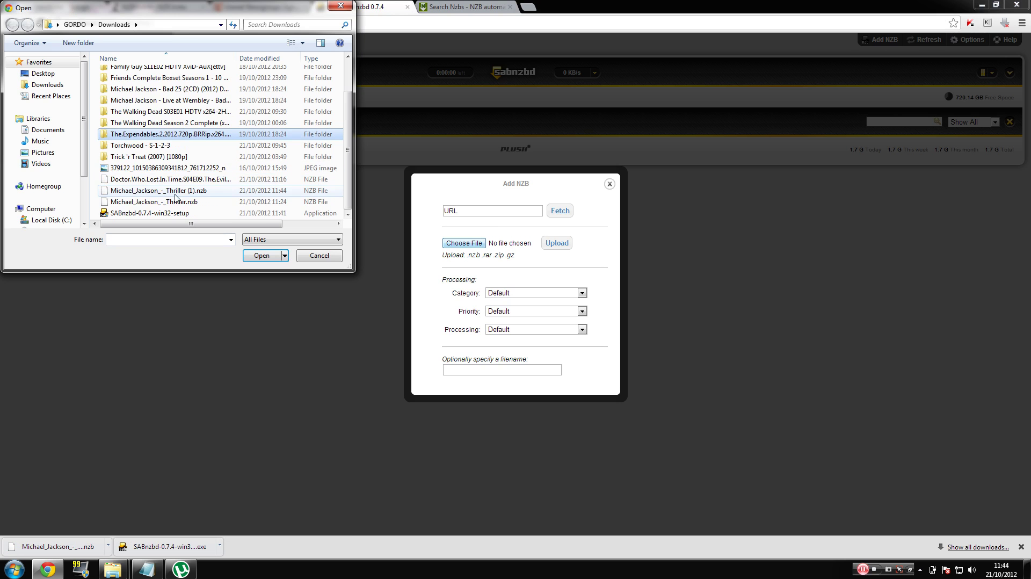
double_click(160, 203)
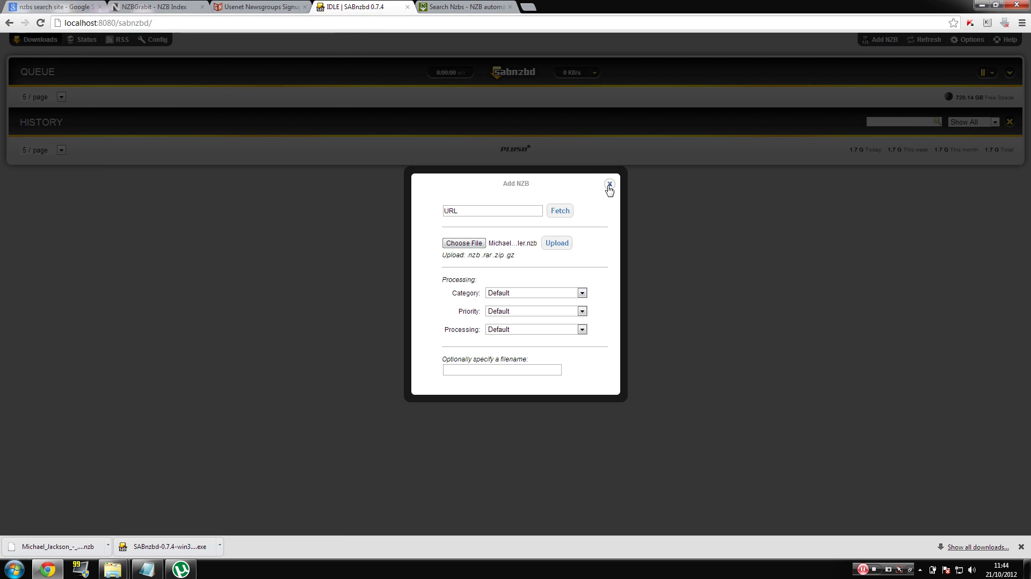
key(super)
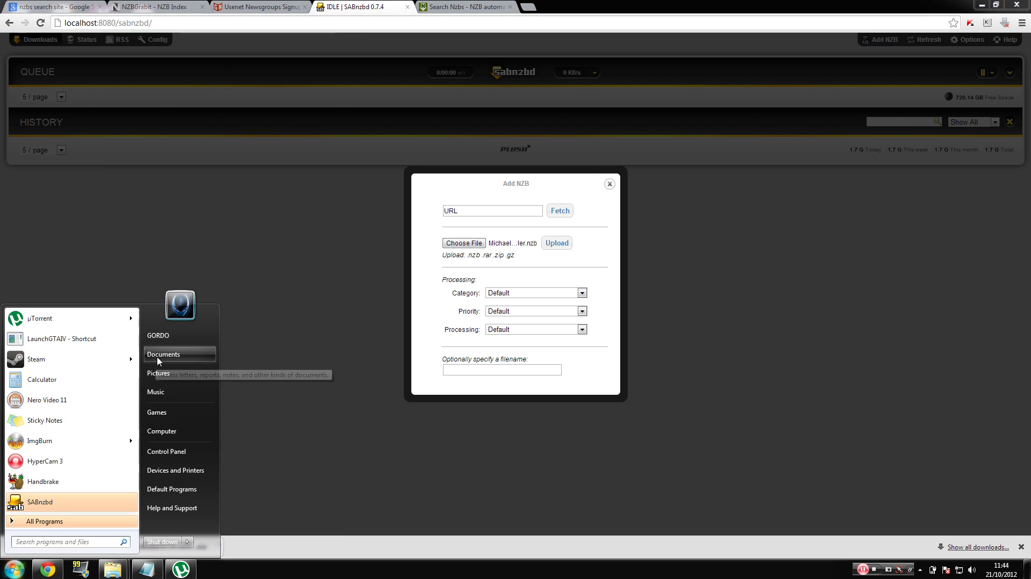
Step: Check that Documents > Downloads 'complete' and 'incomplete' folders are empty, then minimize Explorer
click(157, 357)
double_click(168, 133)
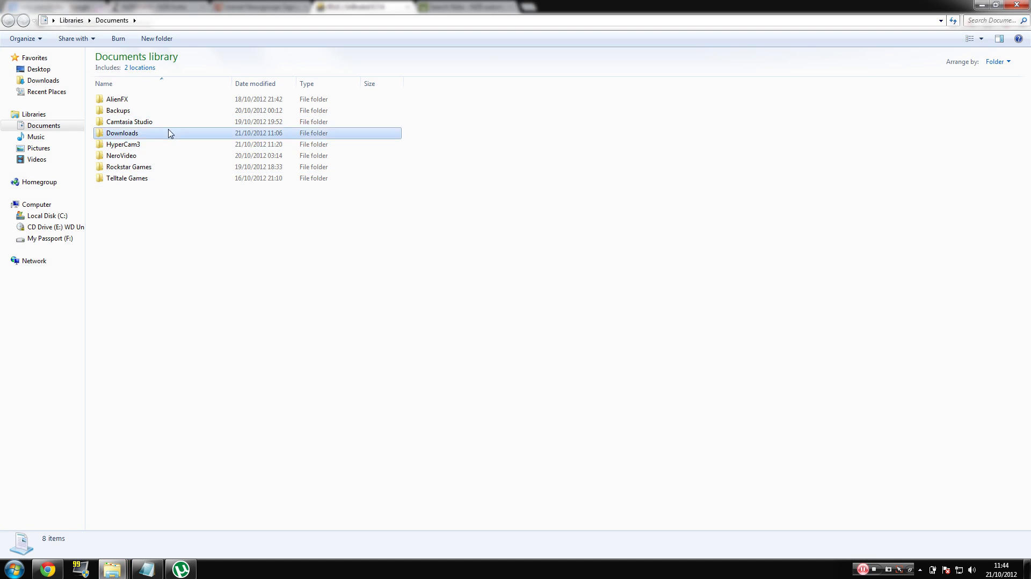
double_click(153, 106)
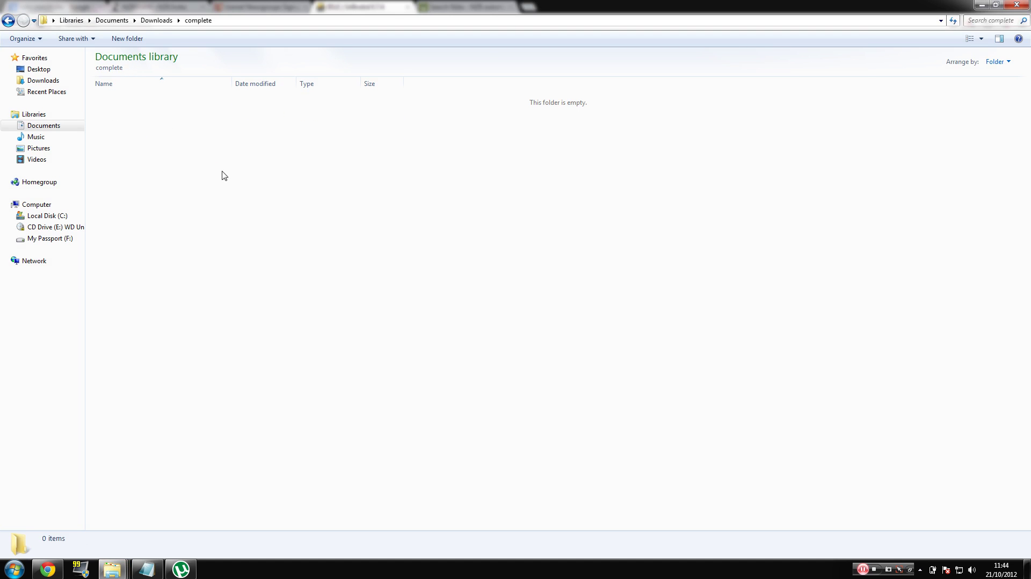
key(BackSpace)
double_click(162, 110)
key(BackSpace)
double_click(378, 106)
key(BackSpace)
double_click(383, 102)
click(977, 5)
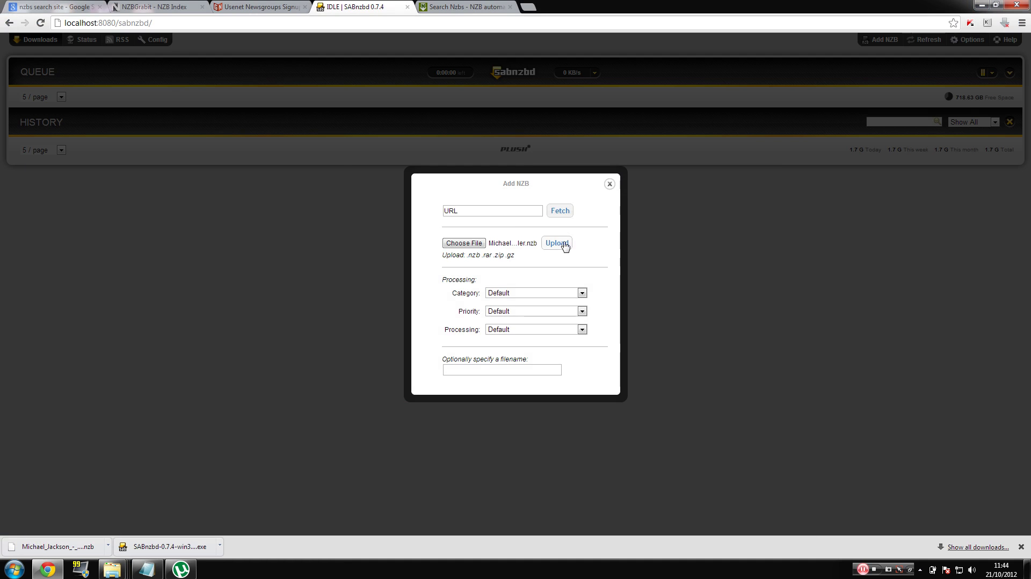
Step: Upload the Thriller NZB to the queue and close the Add NZB form
click(557, 243)
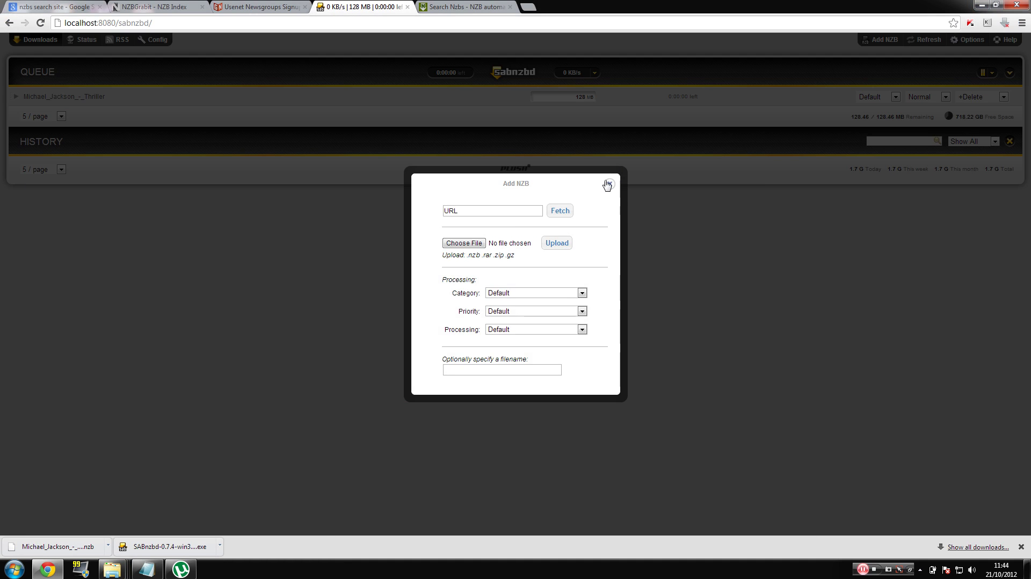
click(608, 185)
click(595, 73)
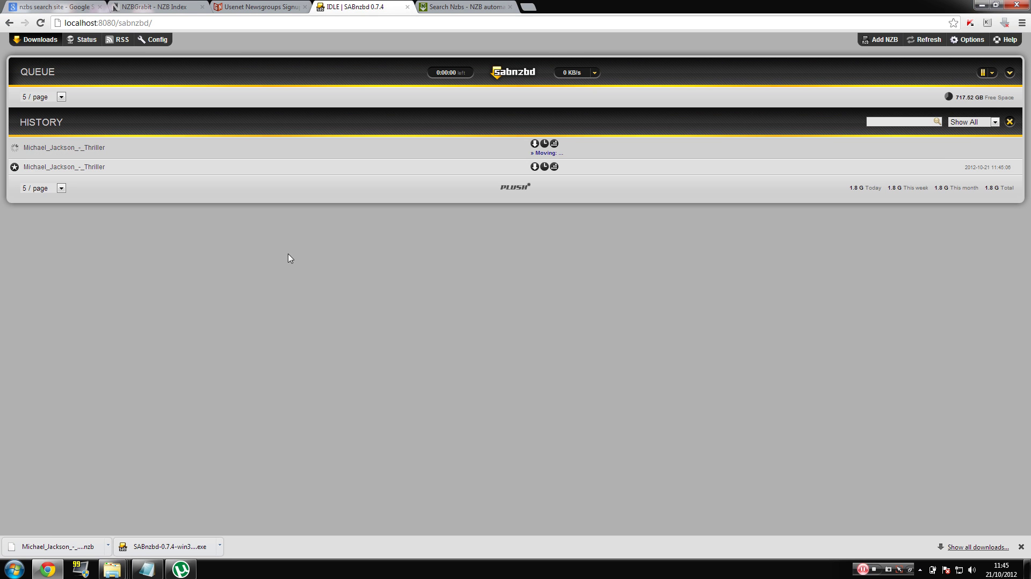
Step: Open complete > Michael_Jackson_-_Thriller and play Billie Jean
mouse_move(111, 568)
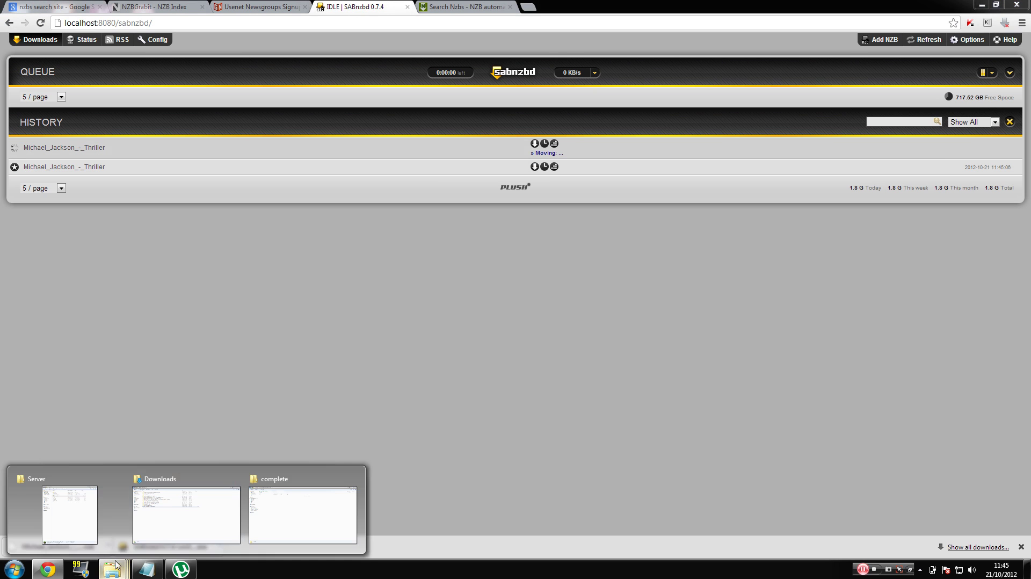
click(249, 517)
double_click(184, 102)
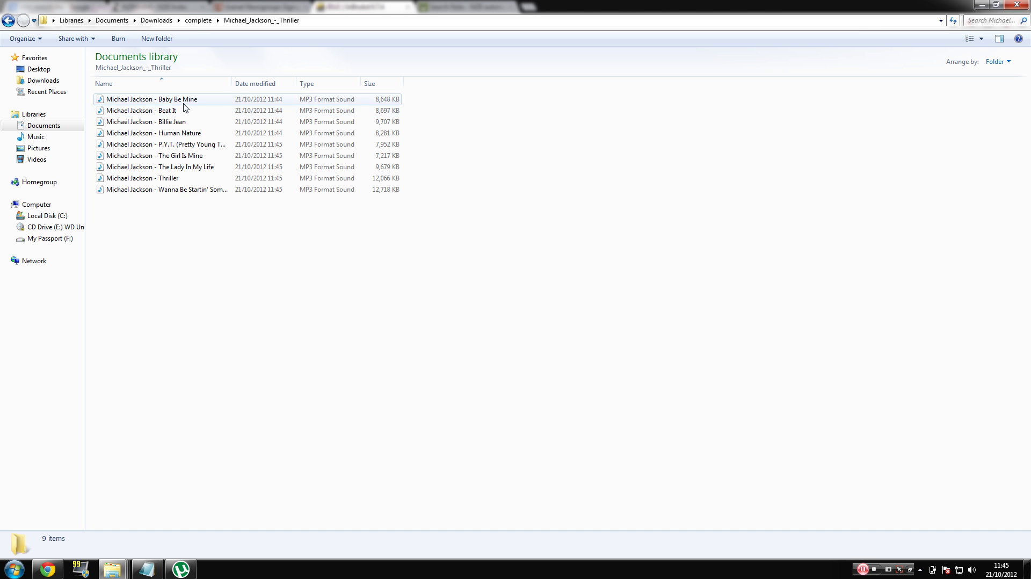
double_click(188, 122)
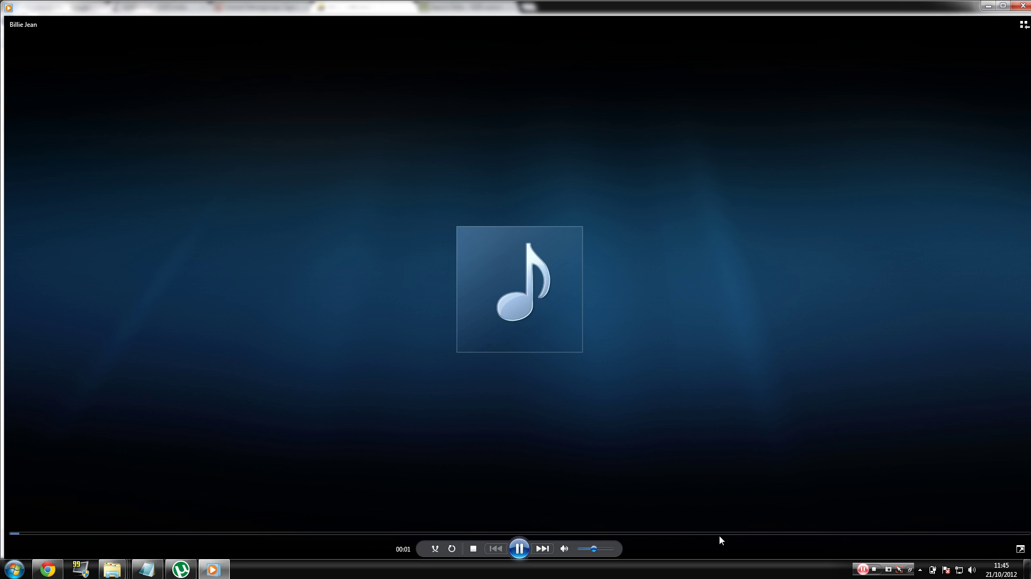
Step: Preview Billie Jean near 3:24 and Wanna Be Startin' Somethin' near one minute, closing the player after each
click(718, 533)
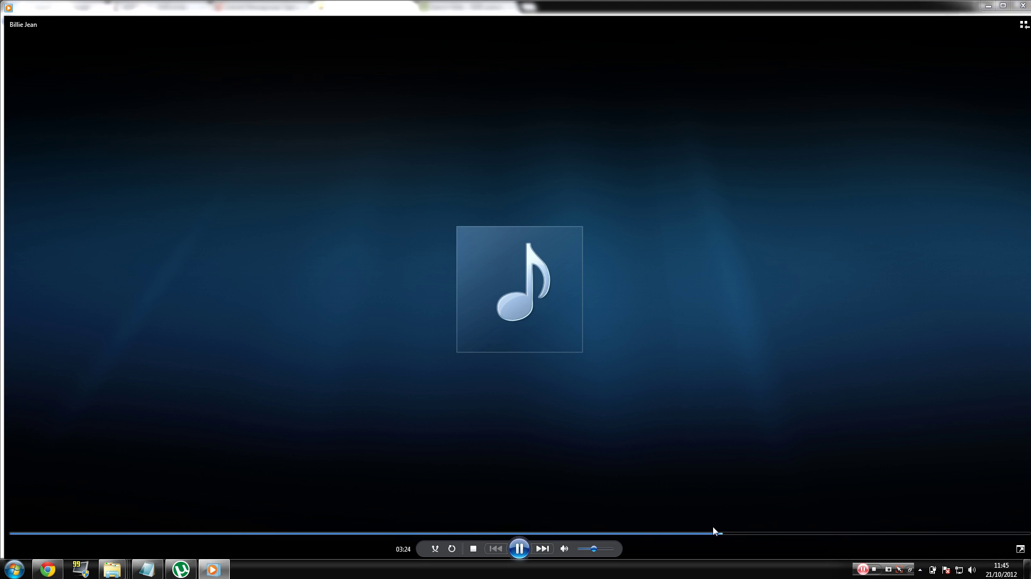
click(1023, 5)
double_click(381, 190)
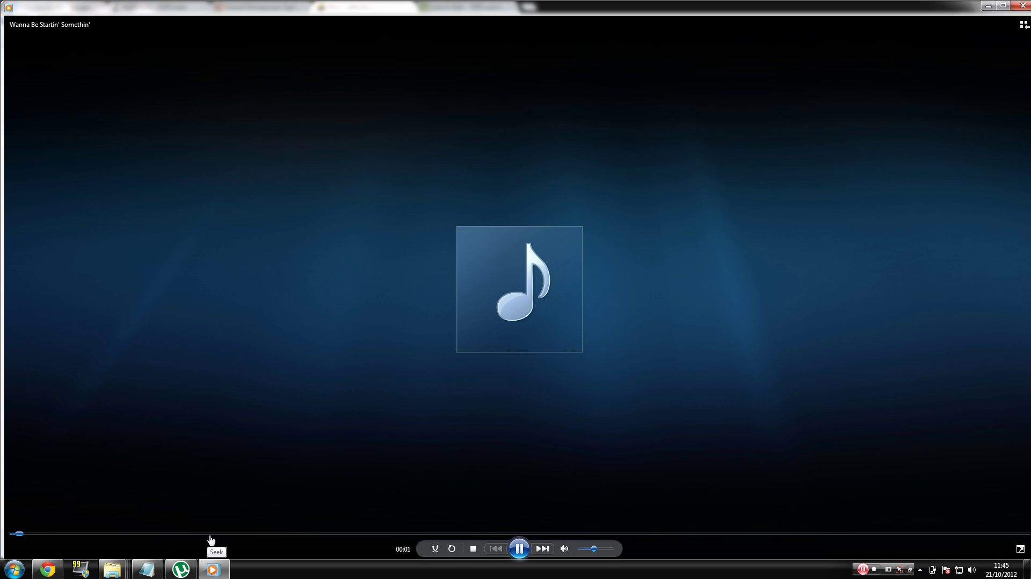
click(212, 534)
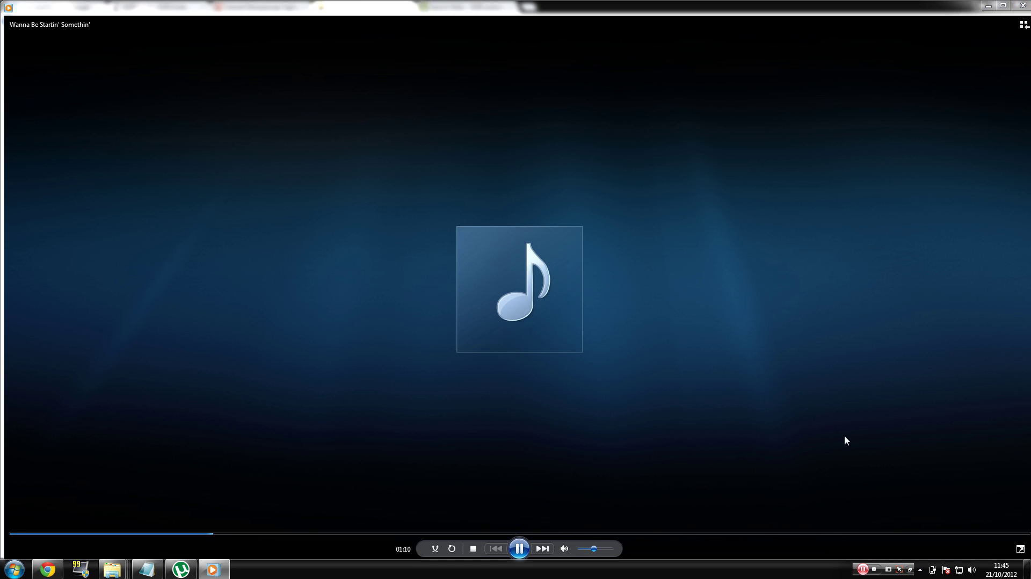
click(1023, 6)
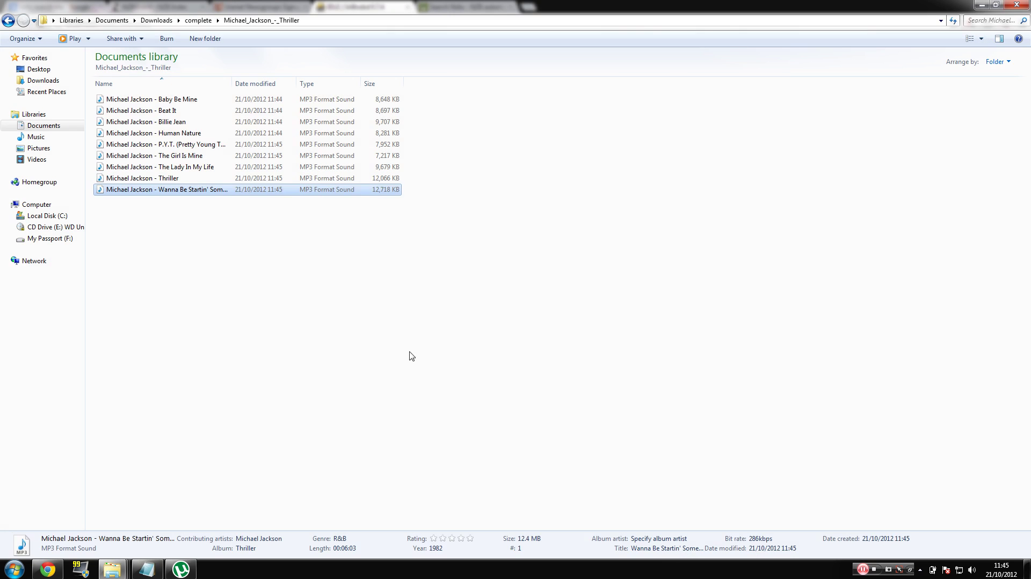
Step: Delete the Michael_Jackson_-_Thriller folder from the complete folder
key(BackSpace)
key(Delete)
key(Return)
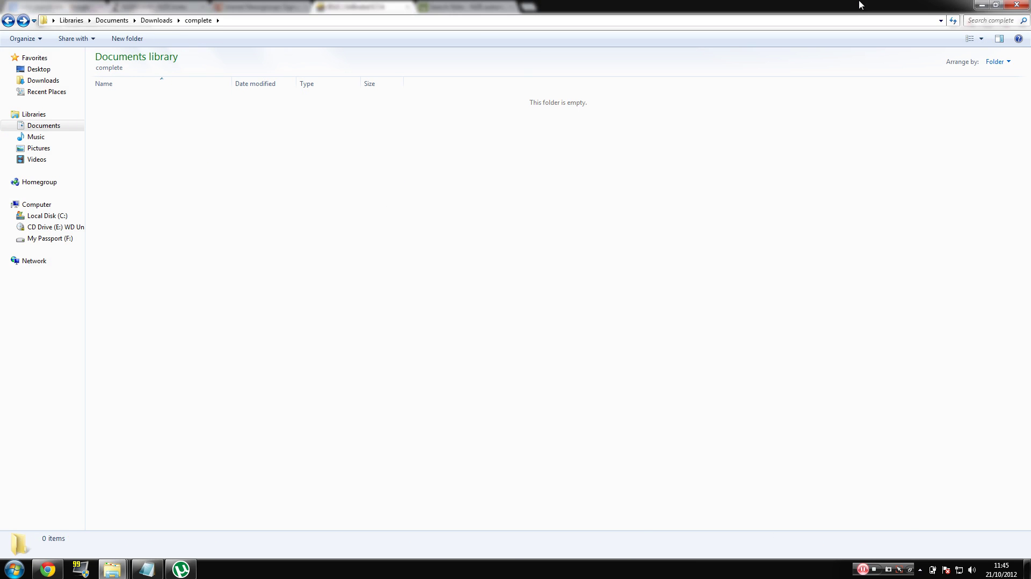
Step: Minimize the windows and permanently empty the 33 items from the Recycle Bin
click(981, 4)
click(979, 6)
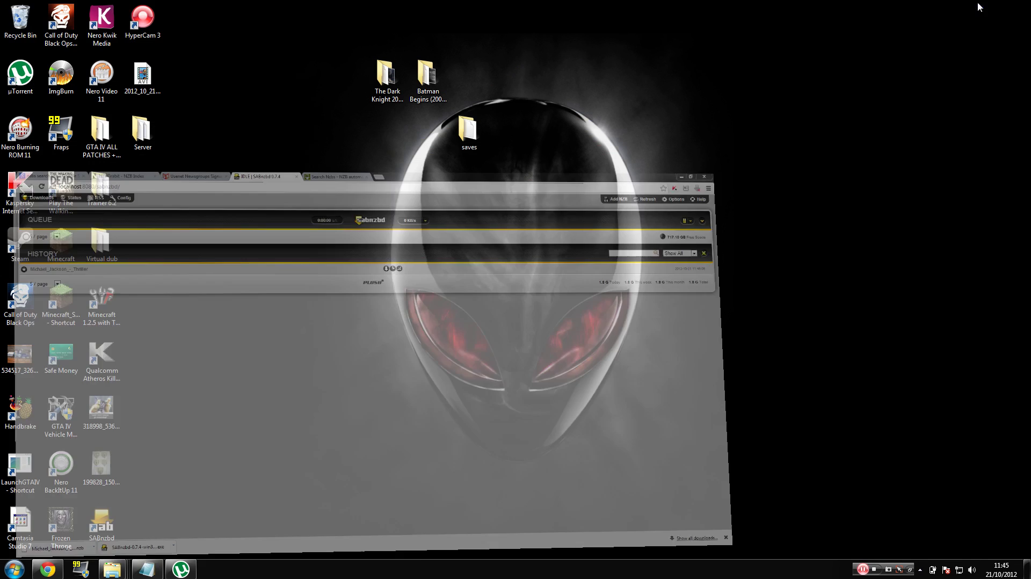
right_click(8, 7)
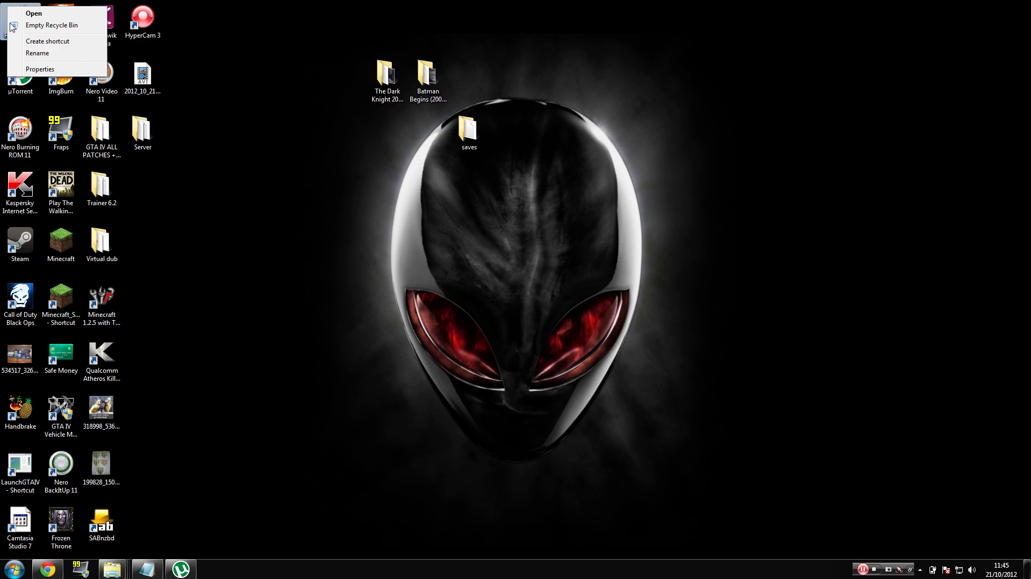
click(12, 25)
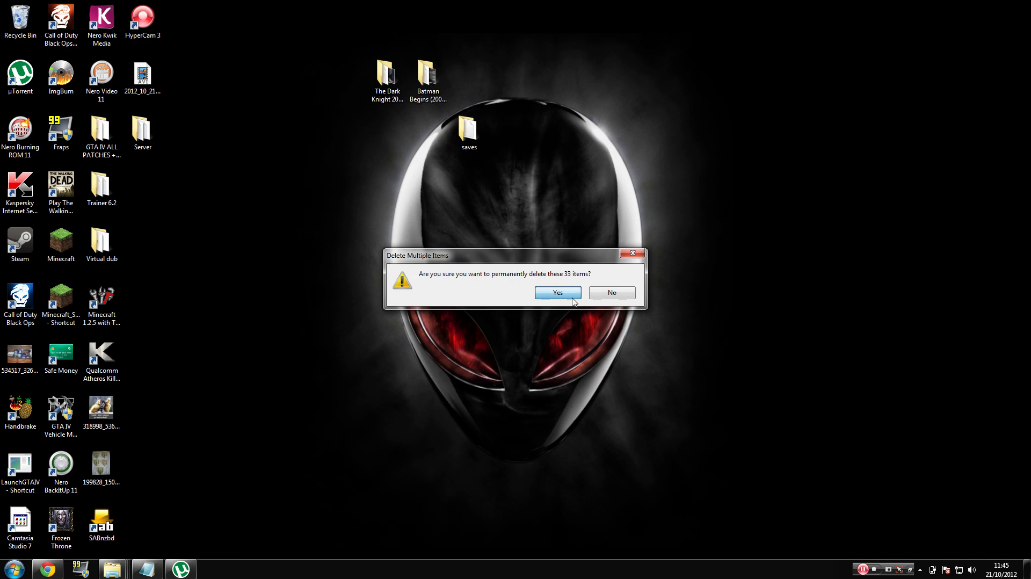
click(572, 299)
click(183, 570)
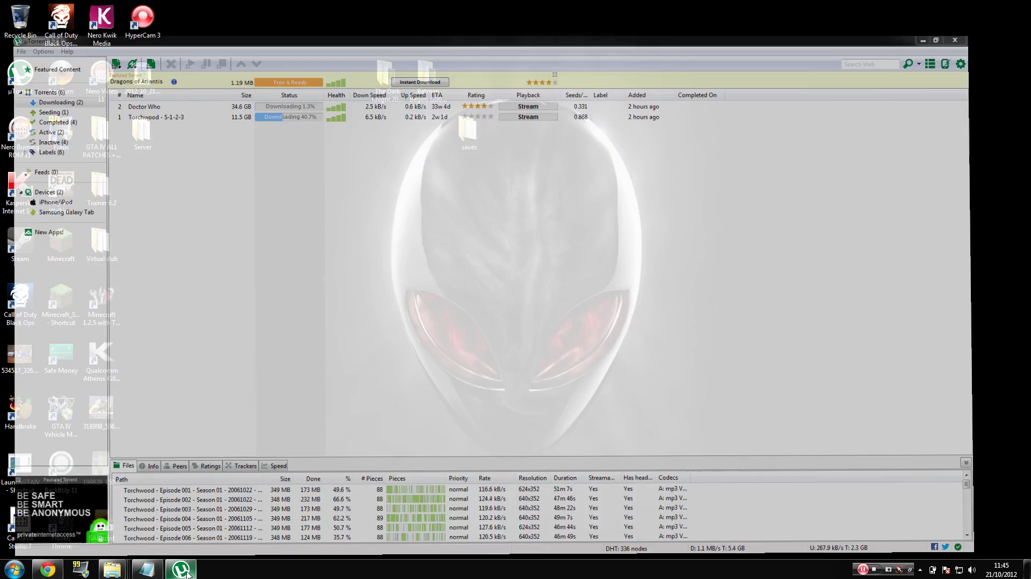
Step: Select both downloading torrents, Doctor Who and Torchwood, in uTorrent, then go back to Chrome
click(182, 570)
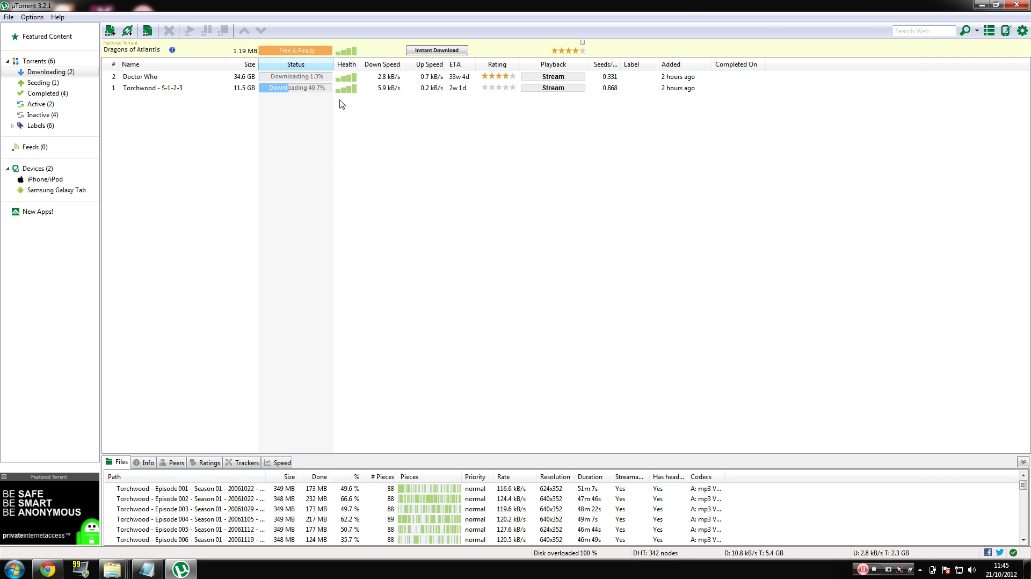
key(ctrl+a)
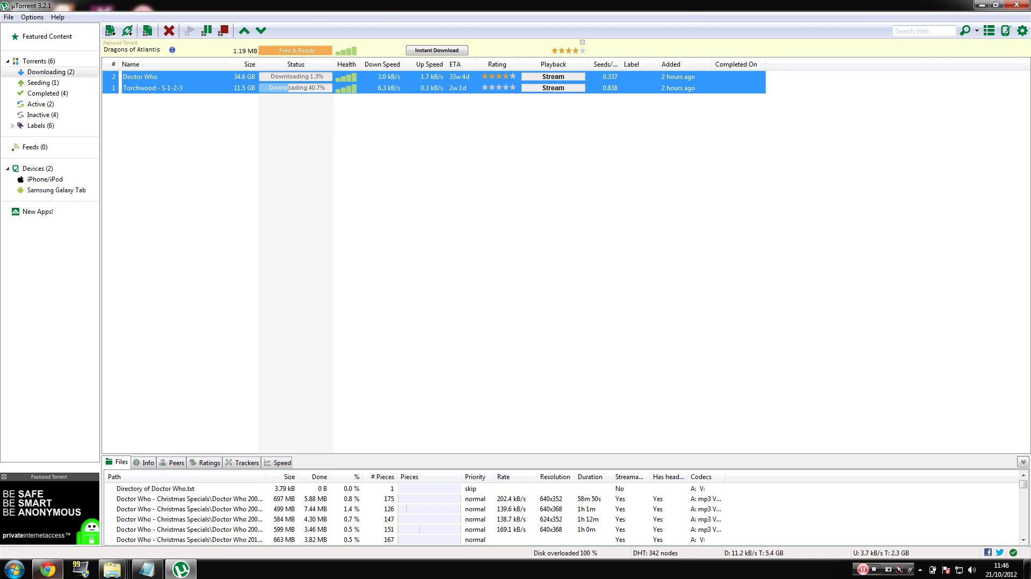
click(47, 569)
key(ctrl+Tab)
Step: Flip through the Giganews, nzb.su, NZBGrabit, Google and Search Nzbs tabs, ending on SABnzbd
click(299, 5)
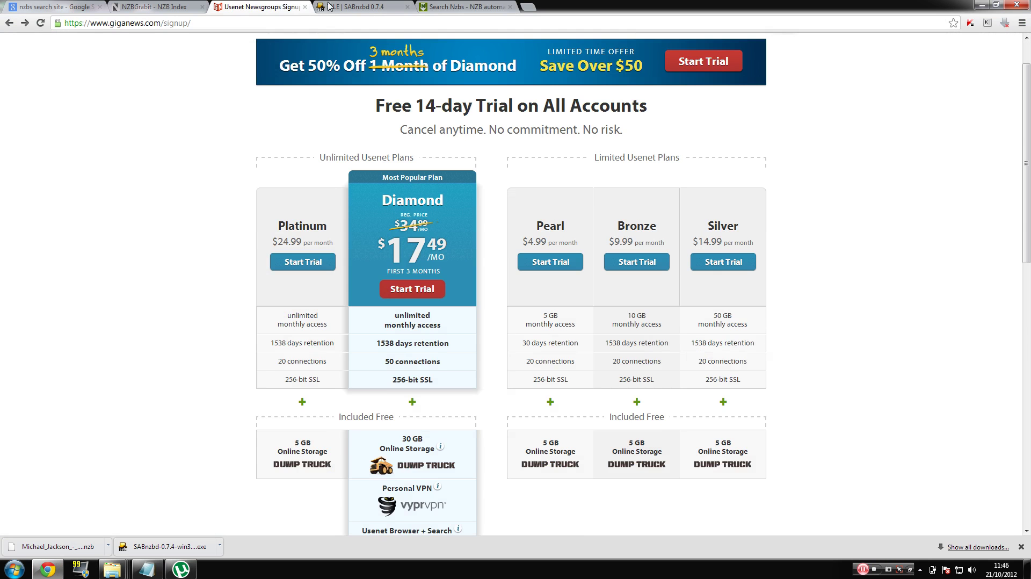
click(483, 7)
click(216, 6)
click(168, 5)
click(54, 7)
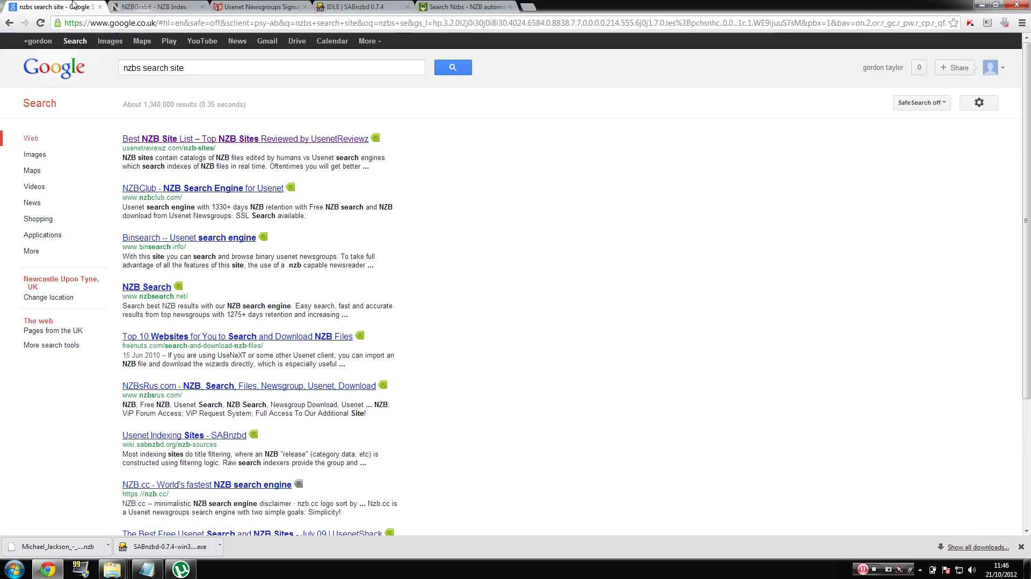
click(156, 6)
click(245, 7)
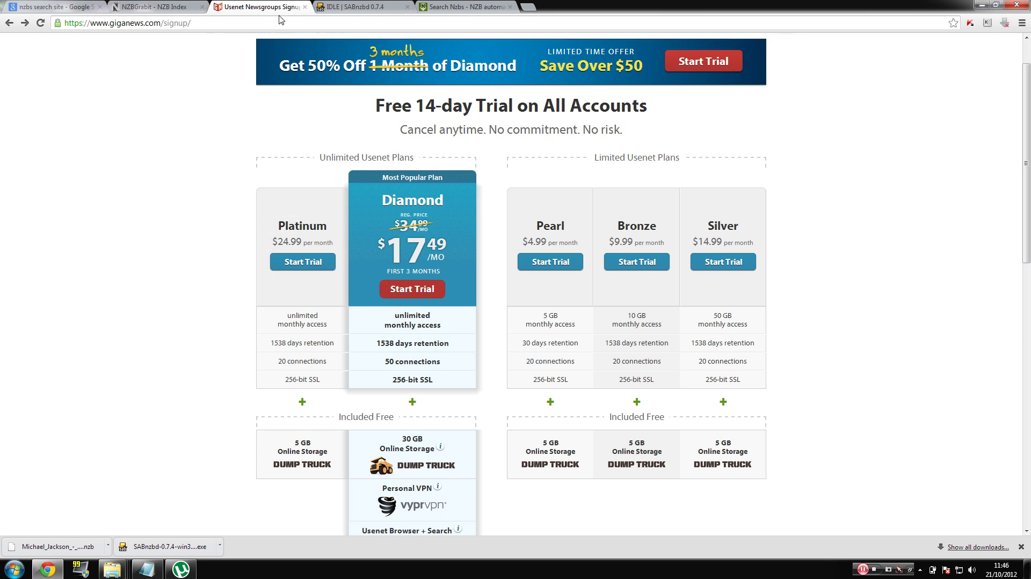
click(400, 7)
click(462, 7)
click(394, 6)
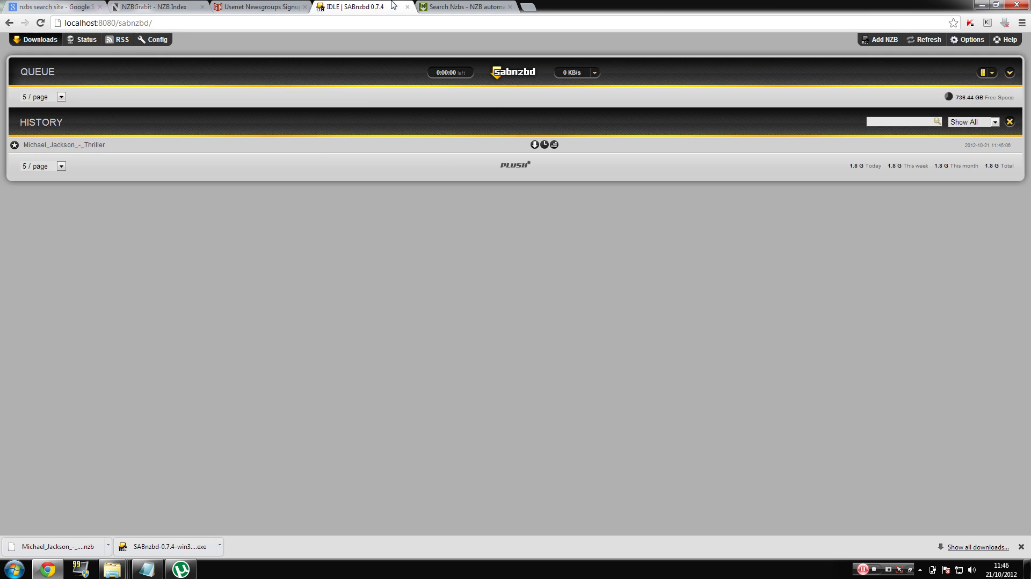
click(250, 5)
click(354, 9)
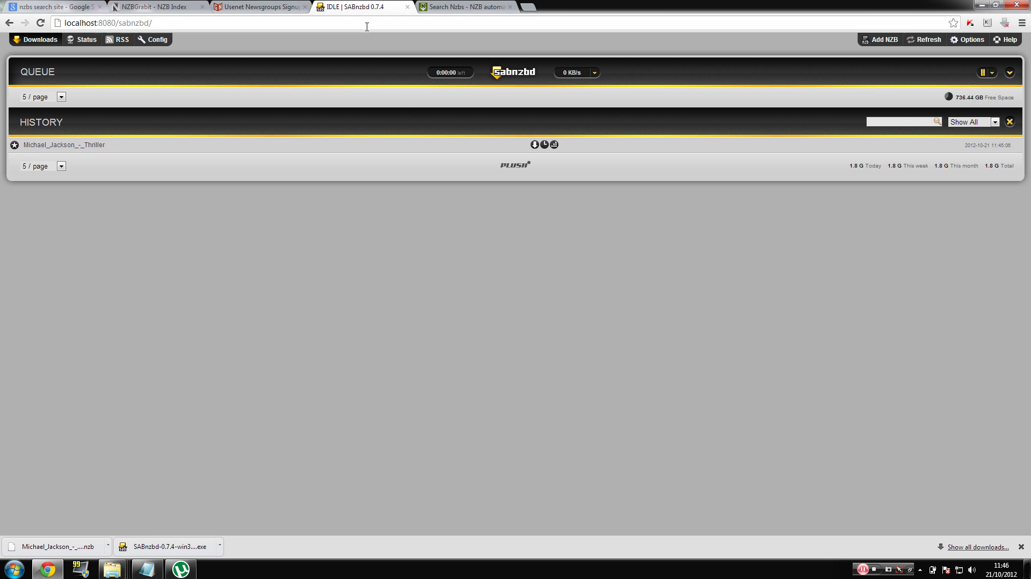